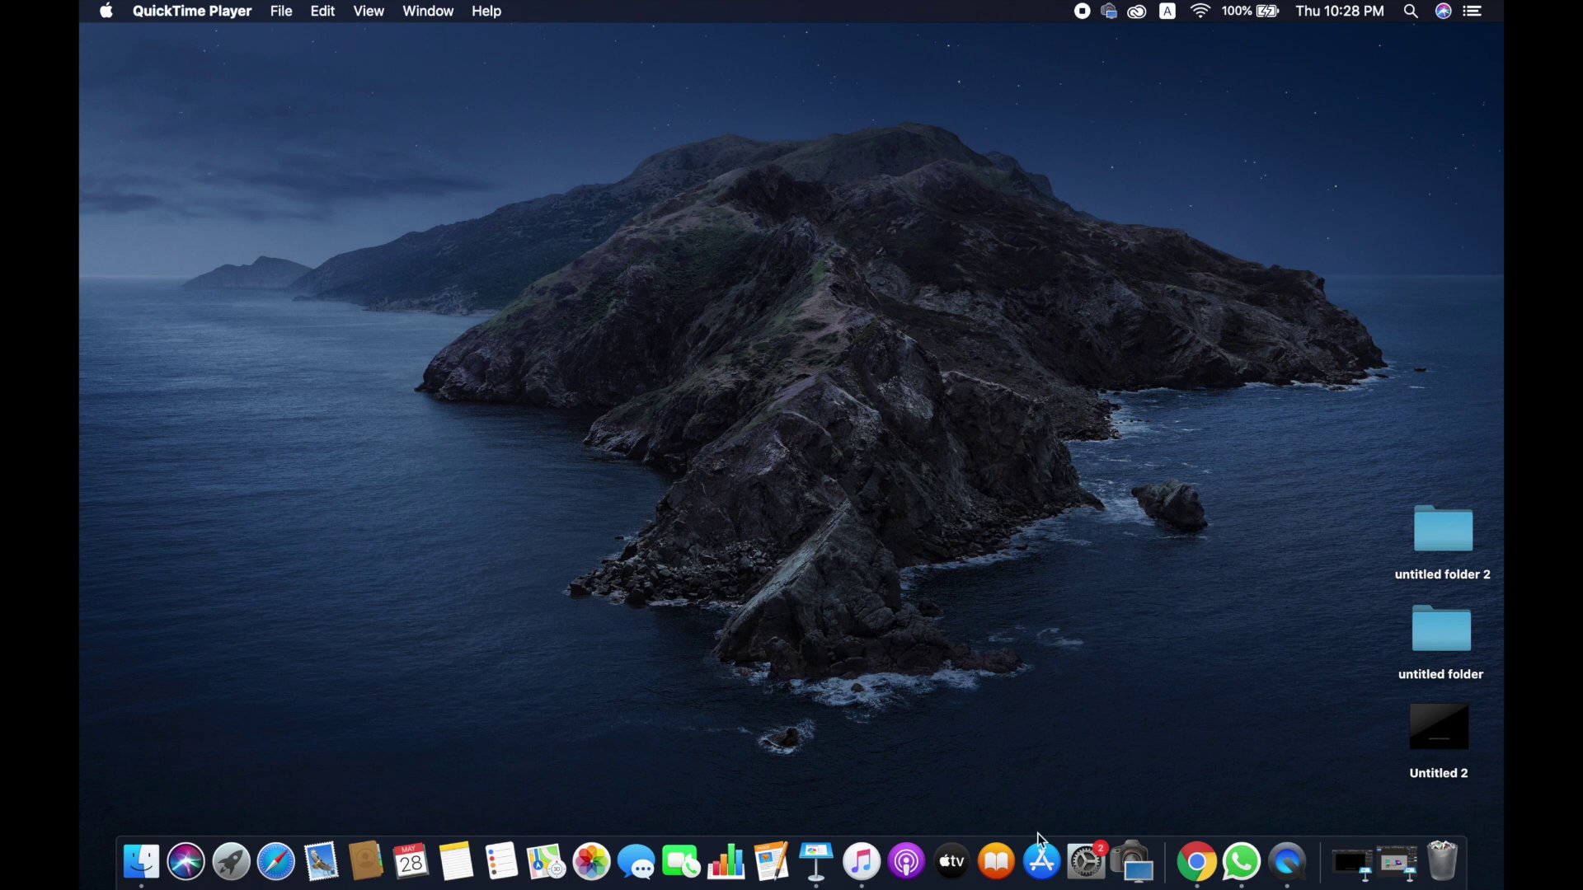
Step: Launch Chrome from the Dock and search Google for 'file transfer for mac'
click(1196, 862)
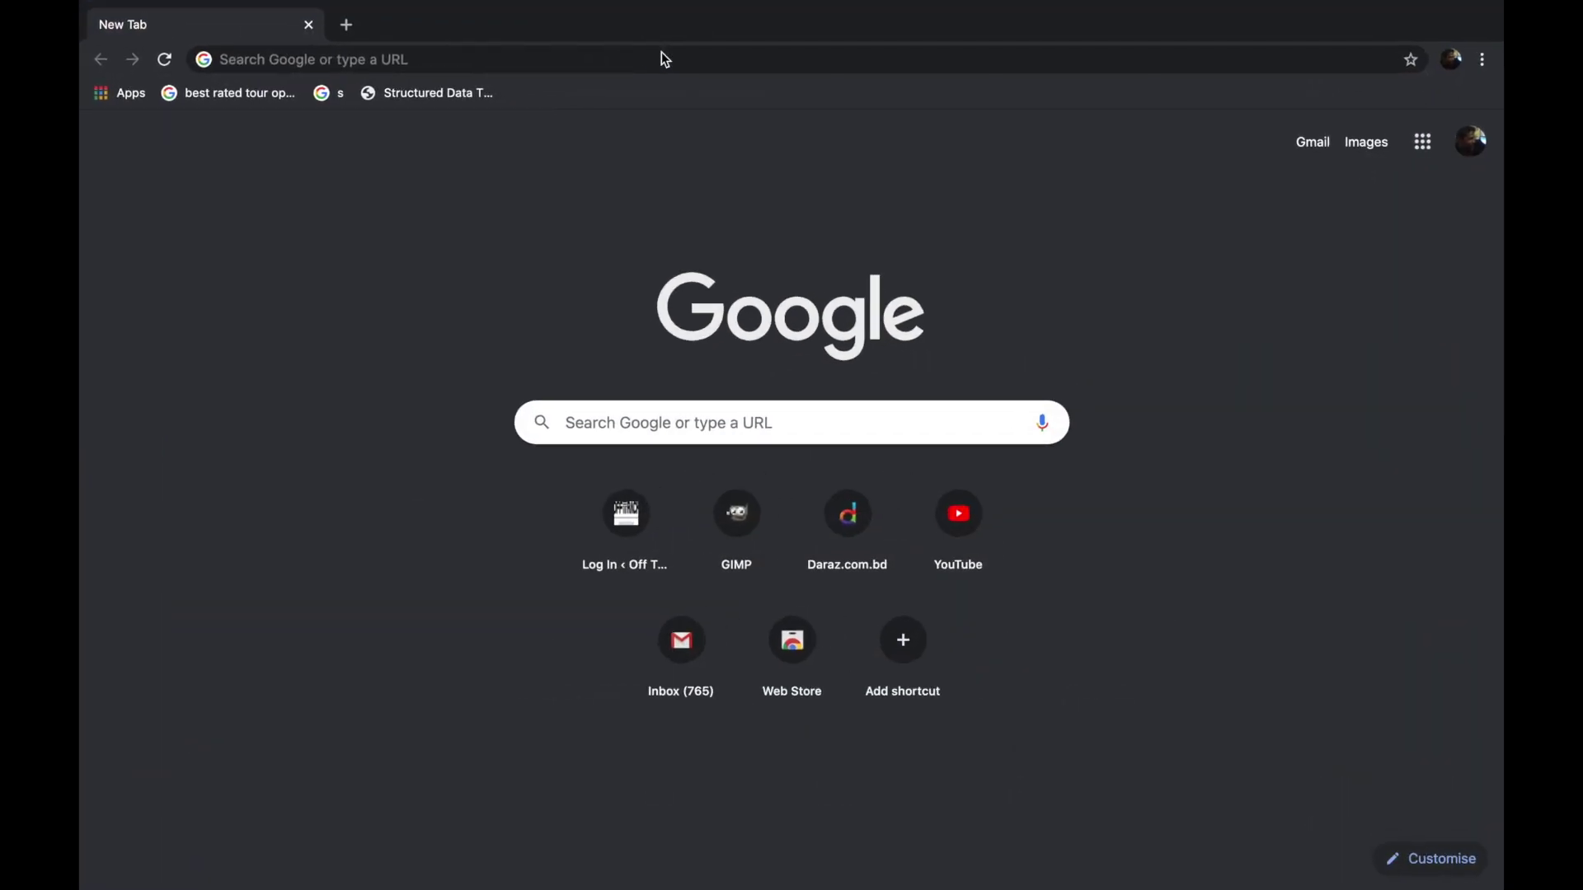
click(597, 61)
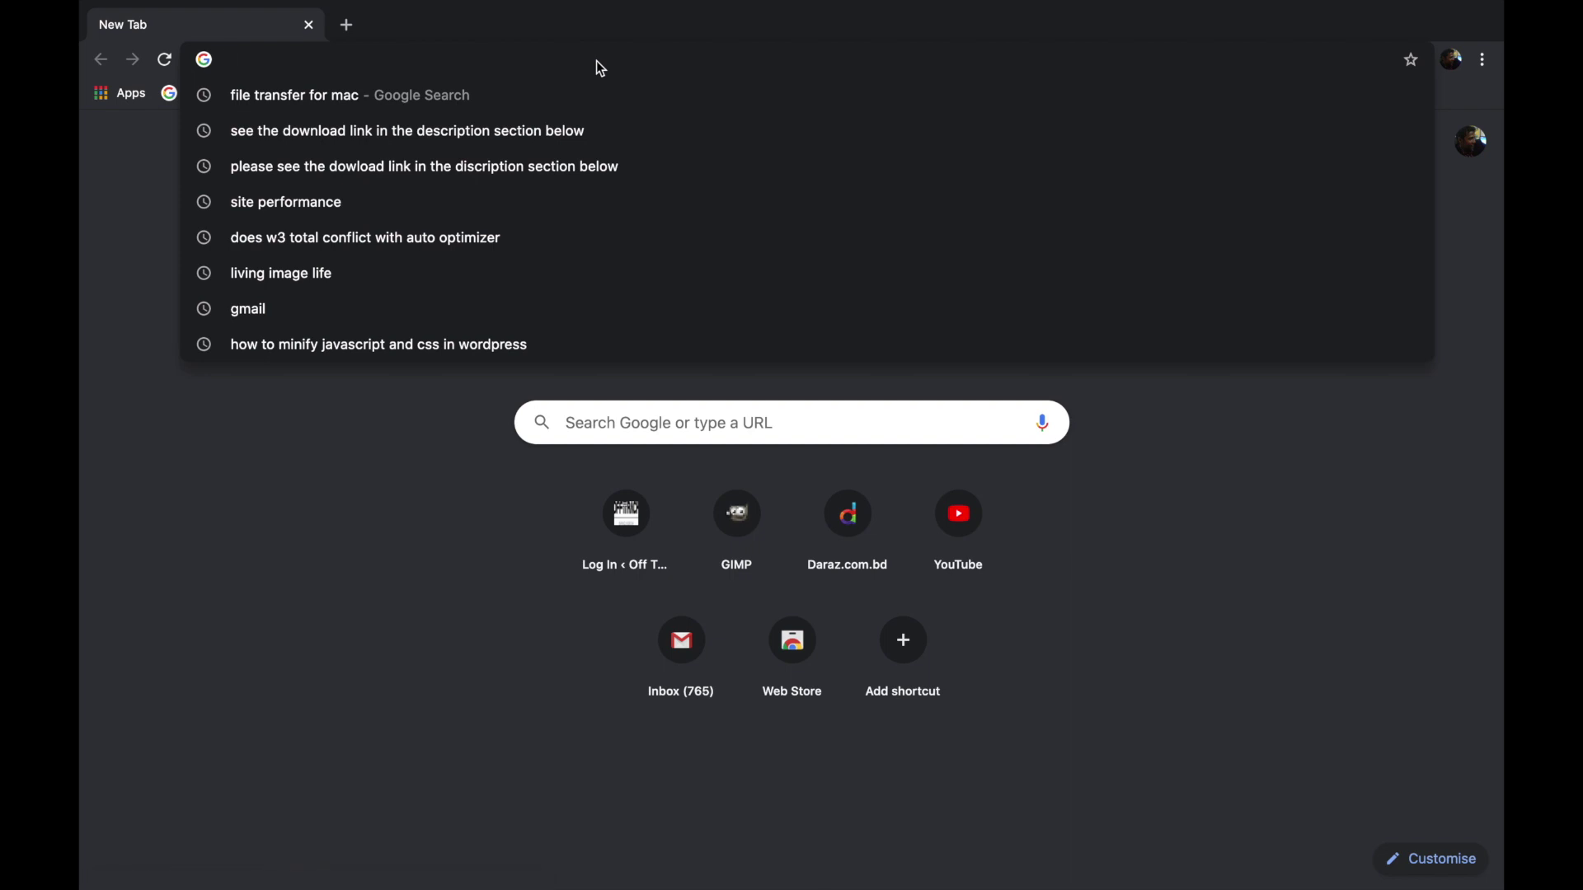
text(file transfer for mac)
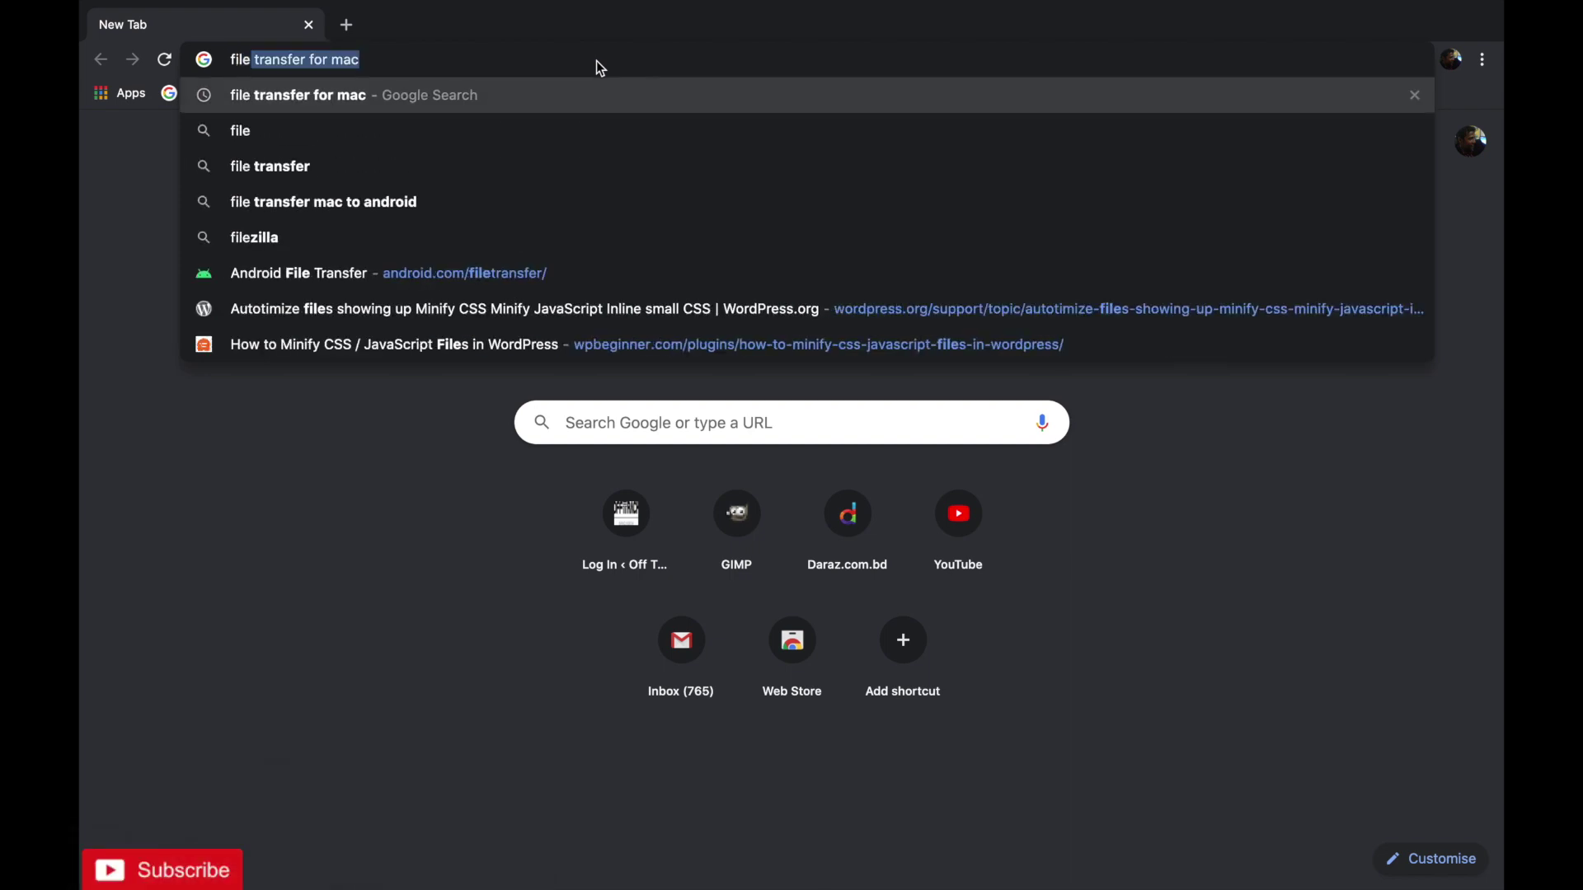
click(497, 100)
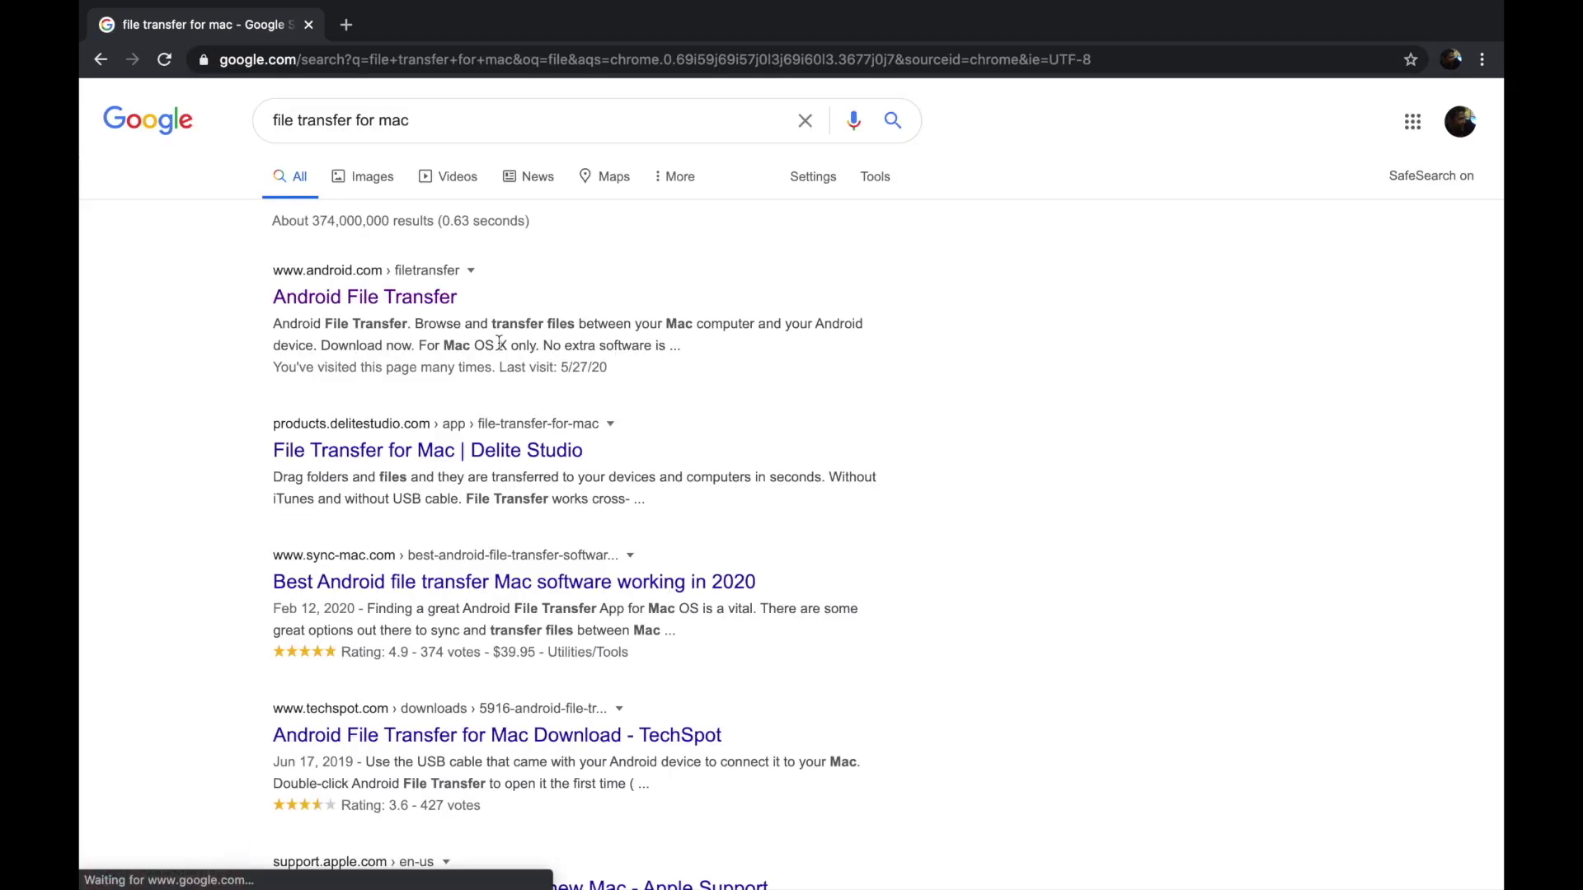
Step: From the Android File Transfer result page, download AndroidFileTransfer.dmg via DOWNLOAD NOW
click(377, 307)
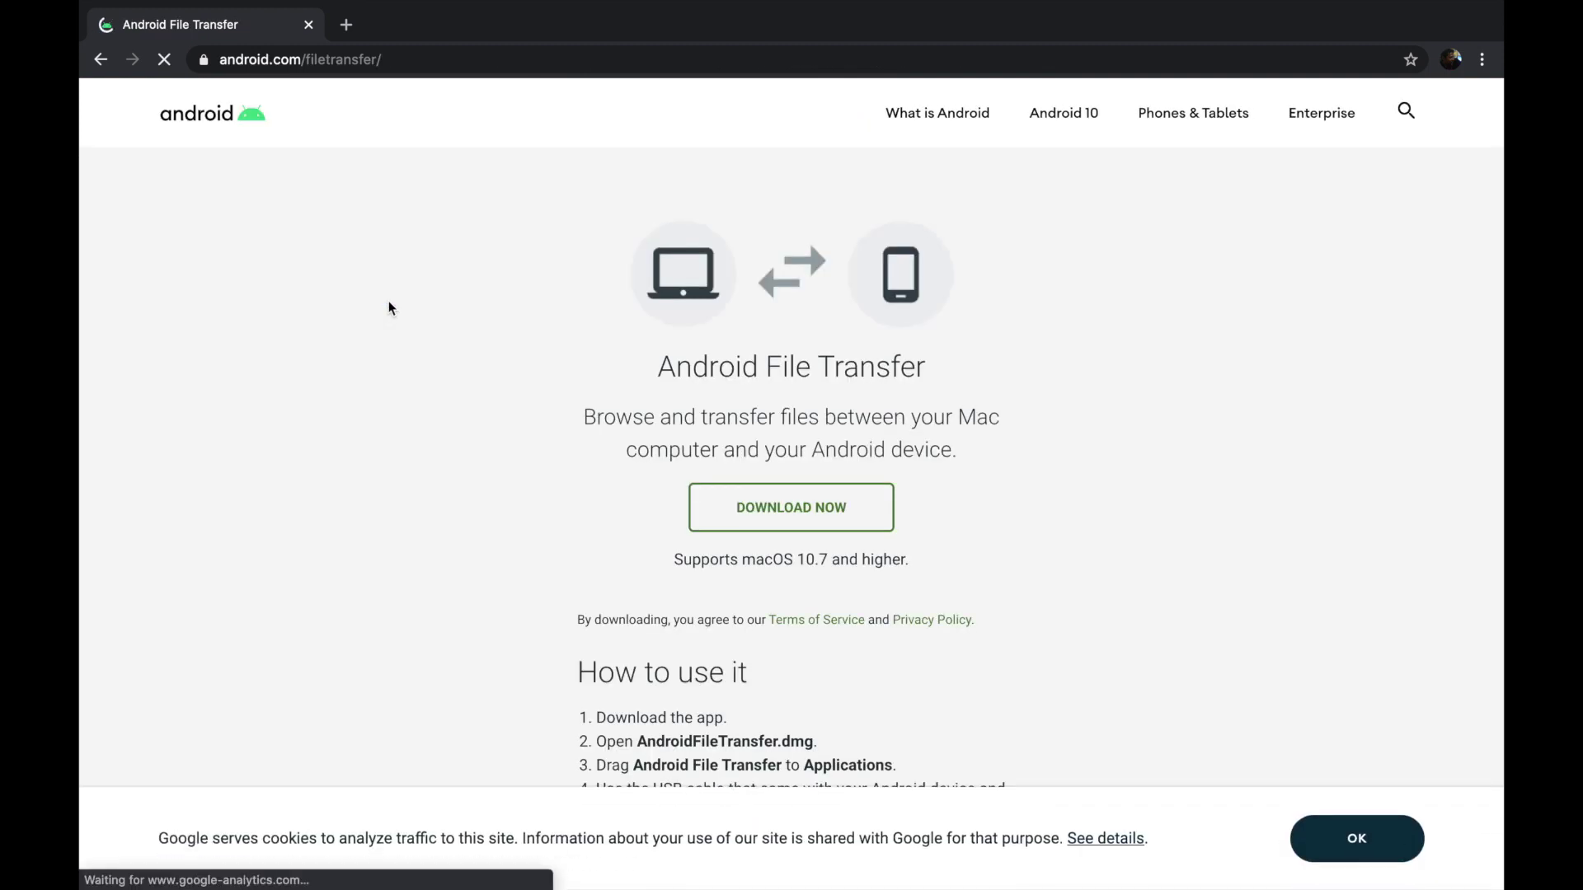
scroll(850, 333, down, 4)
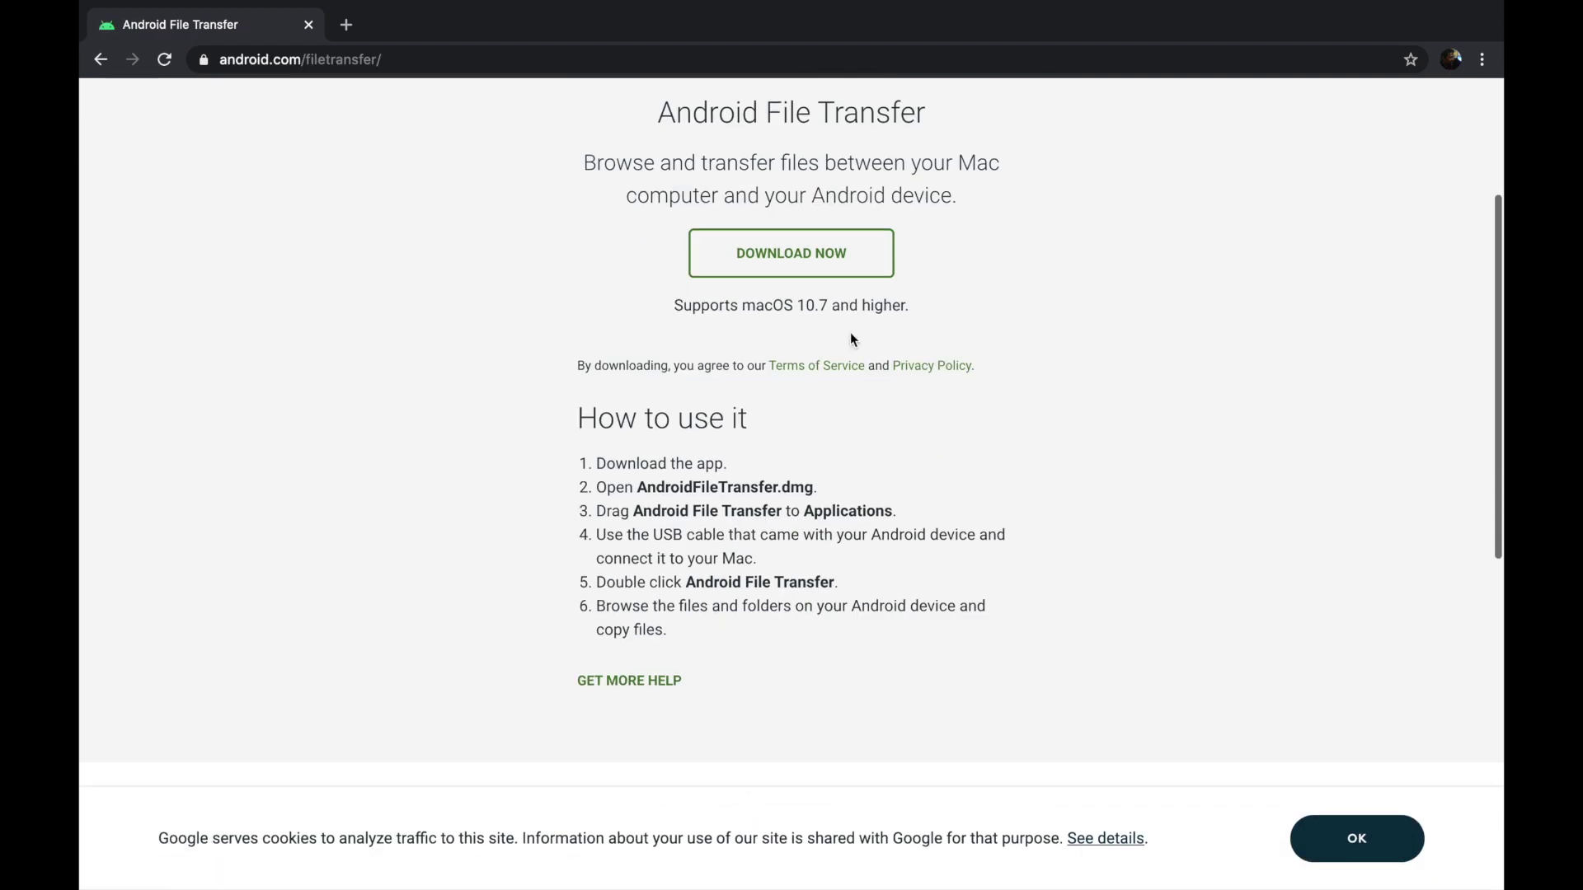
scroll(850, 333, up, 2)
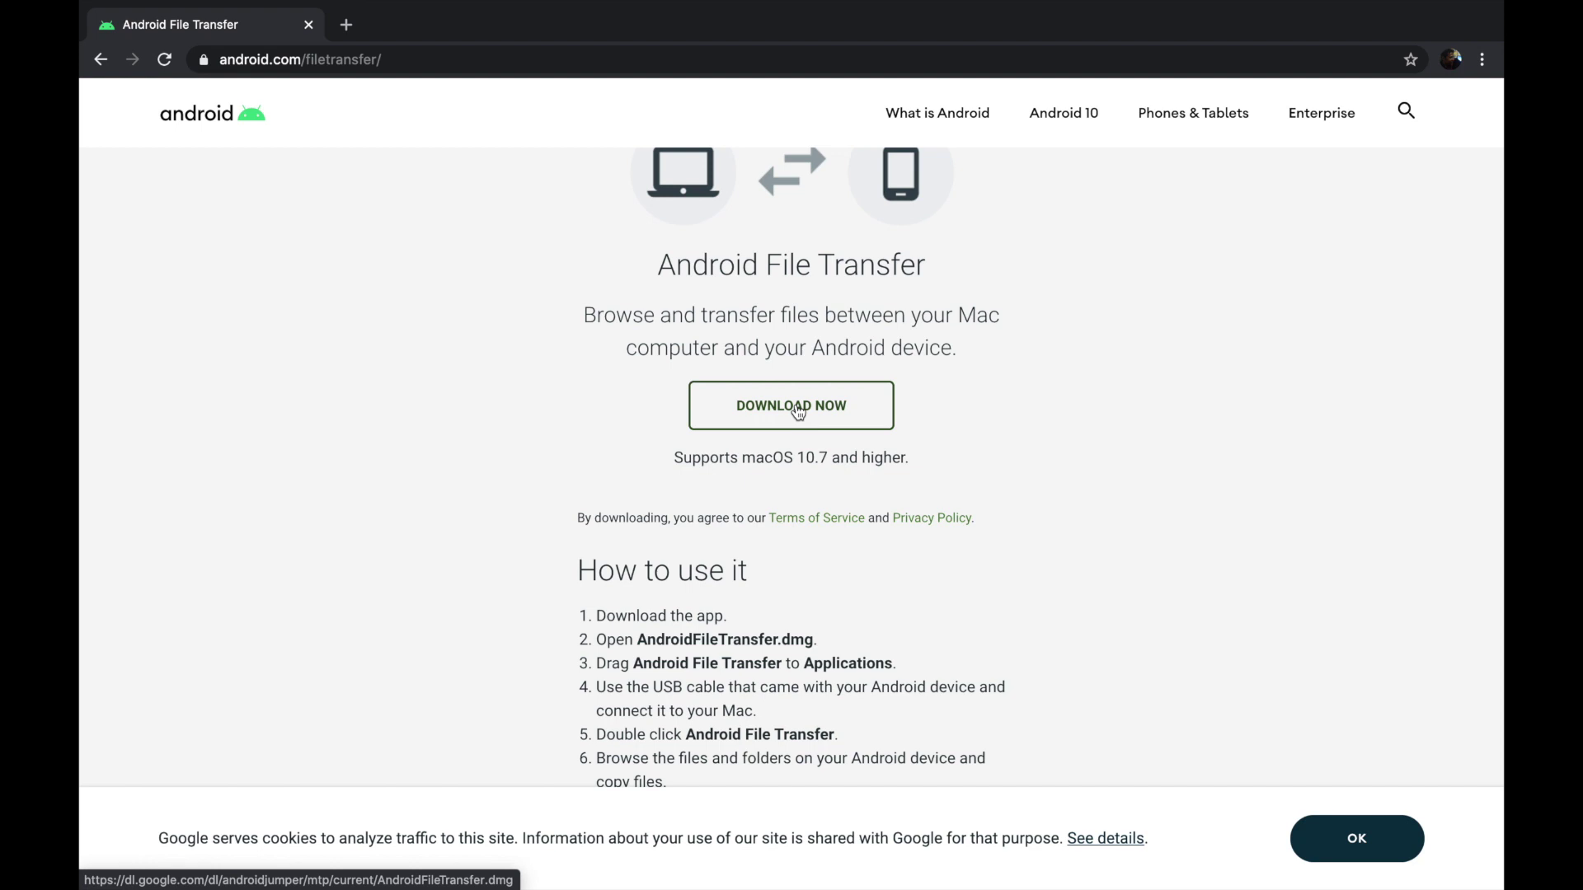
click(798, 412)
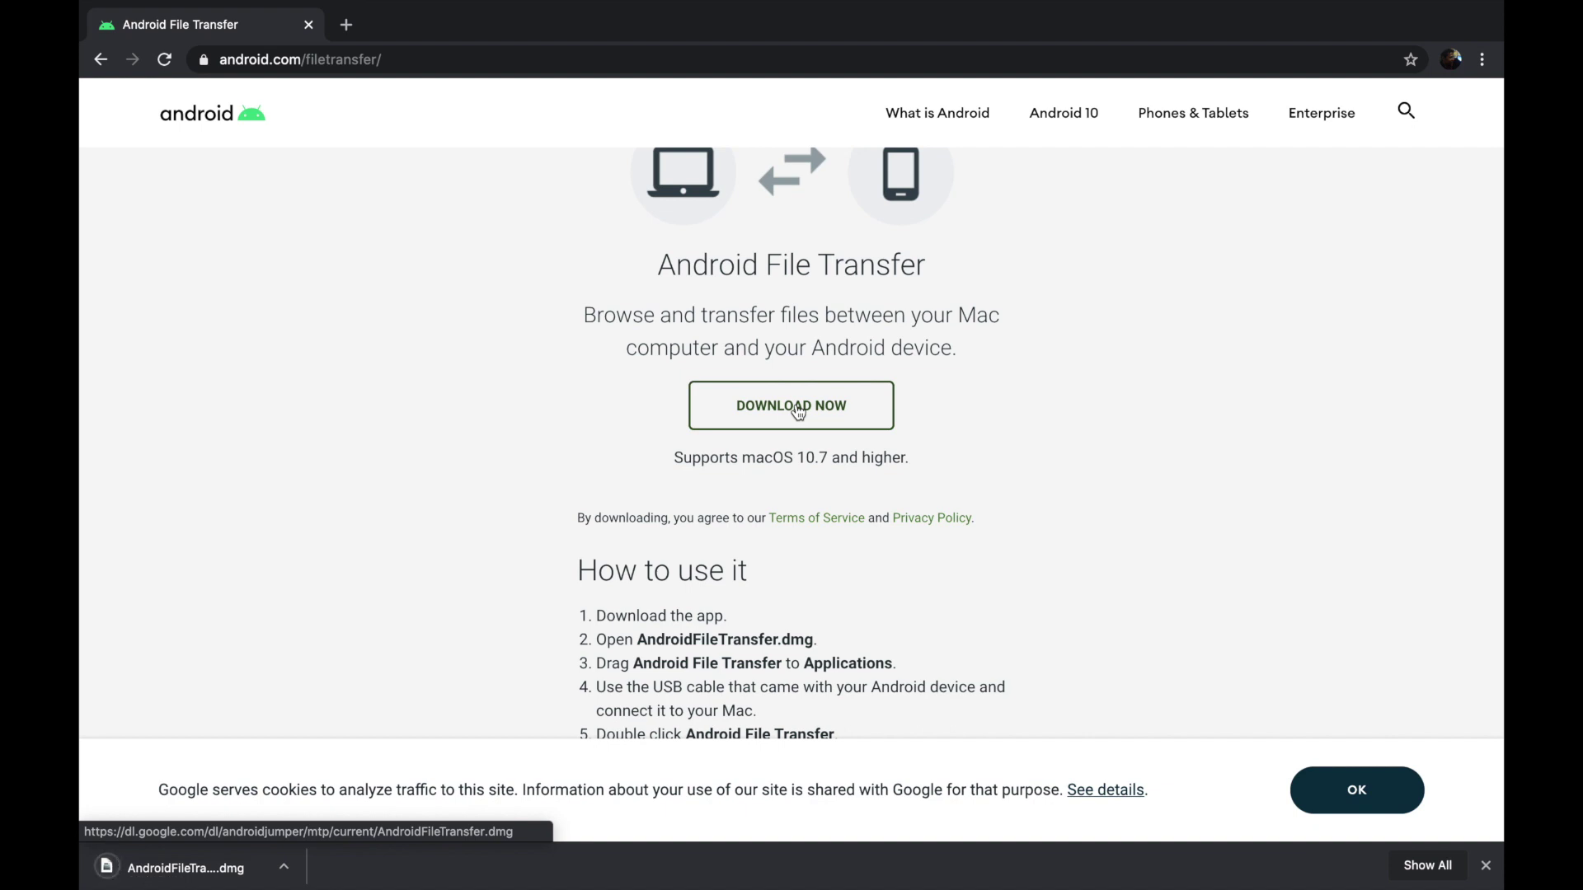
Step: Reveal AndroidFileTransfer.dmg in the Downloads folder and mount the disk image
click(1428, 865)
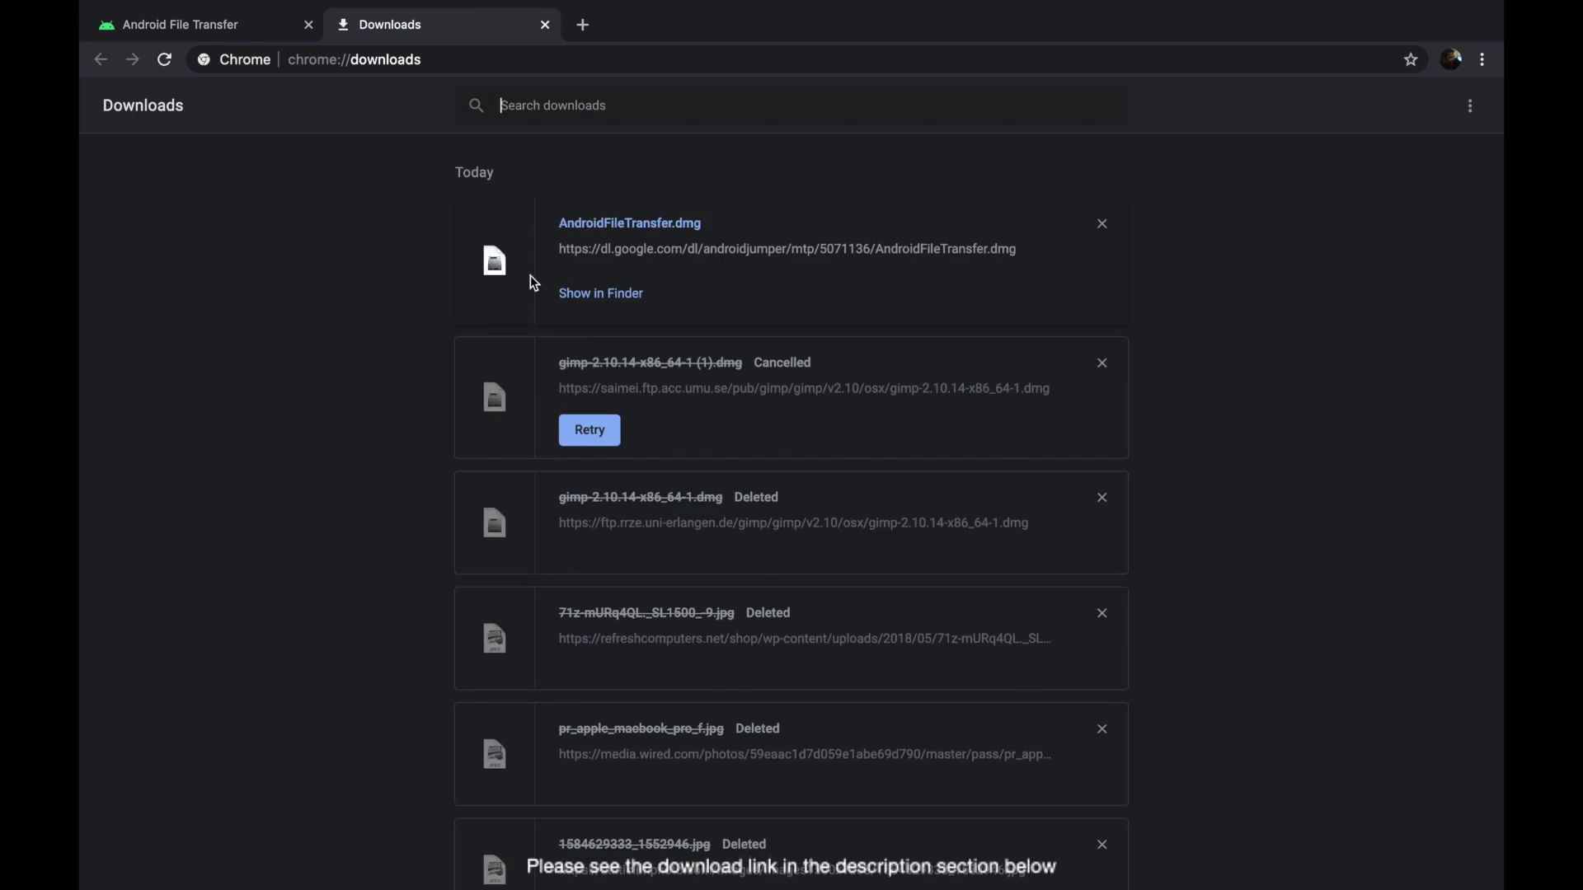
click(600, 294)
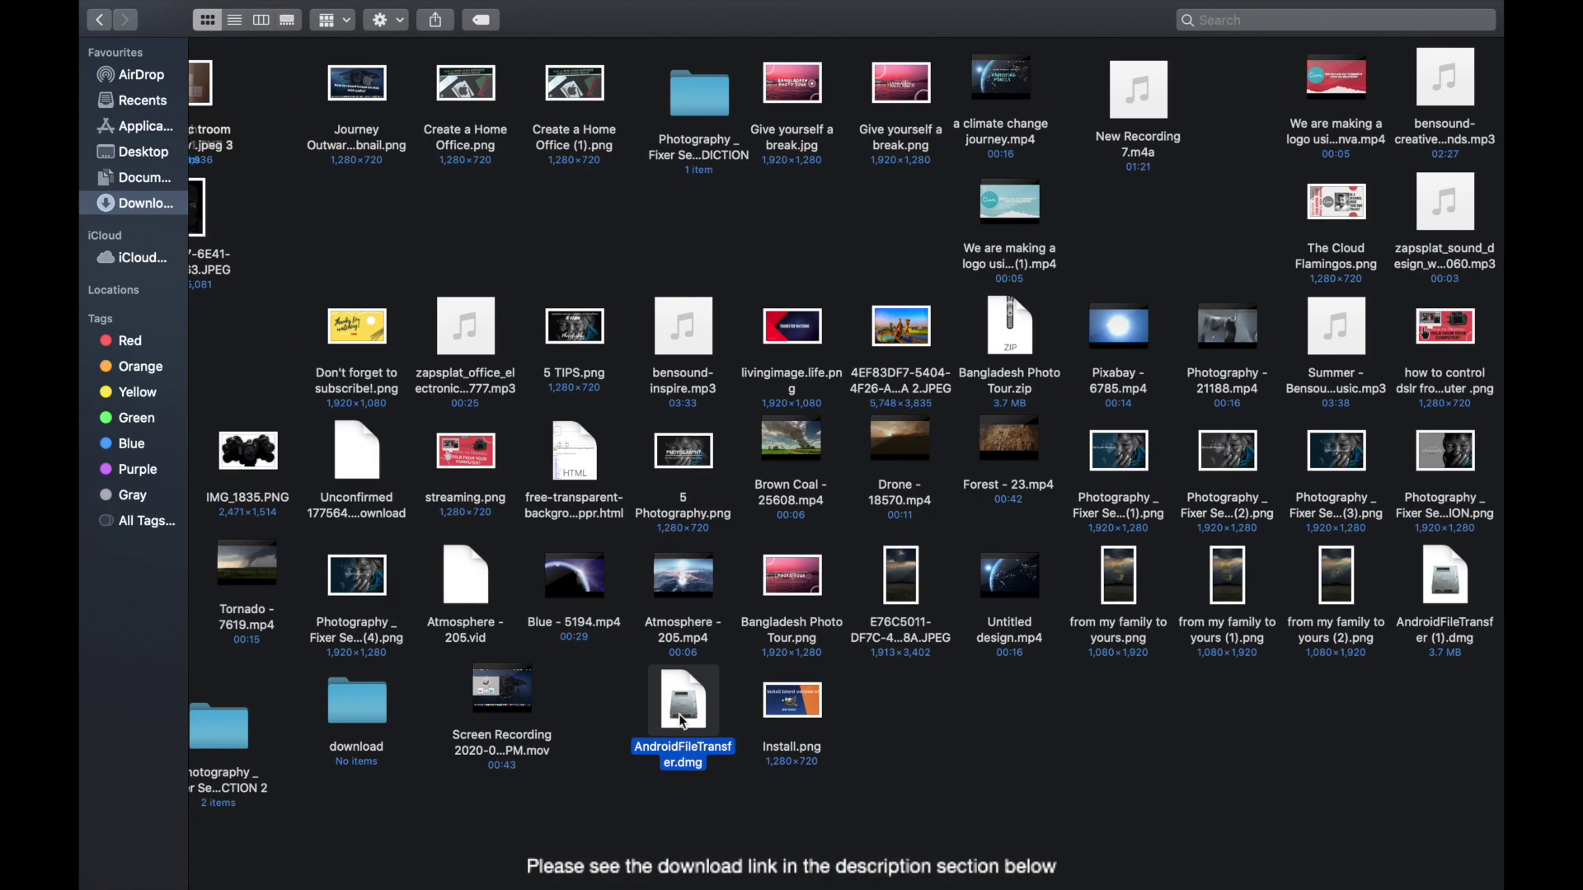
double_click(682, 702)
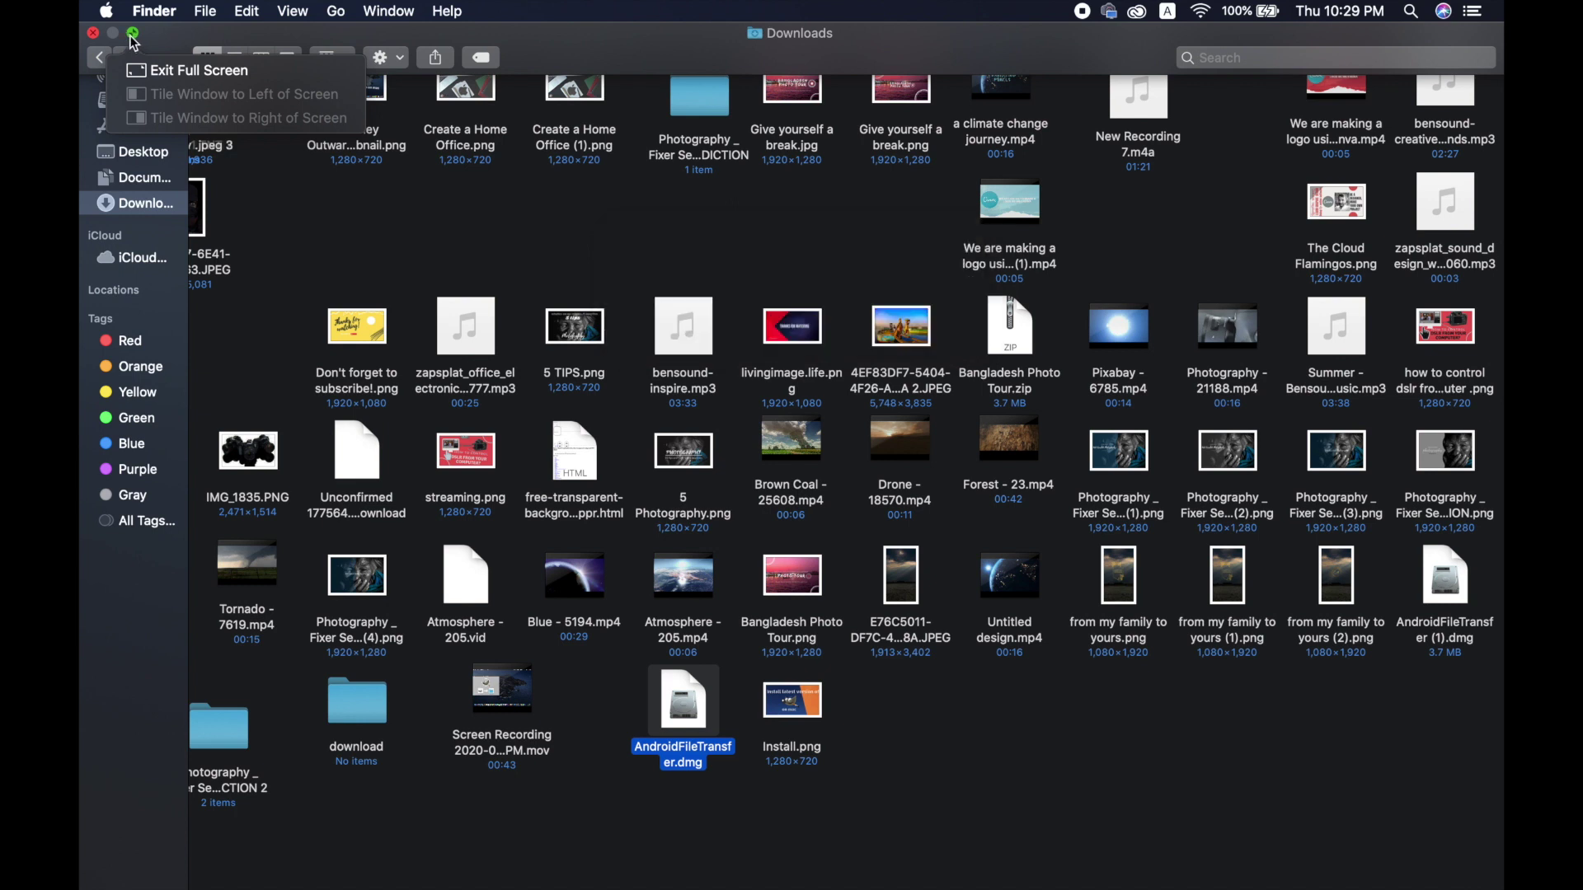
Step: Tidy the Finder windows and drag Android File Transfer into the Applications folder
click(130, 37)
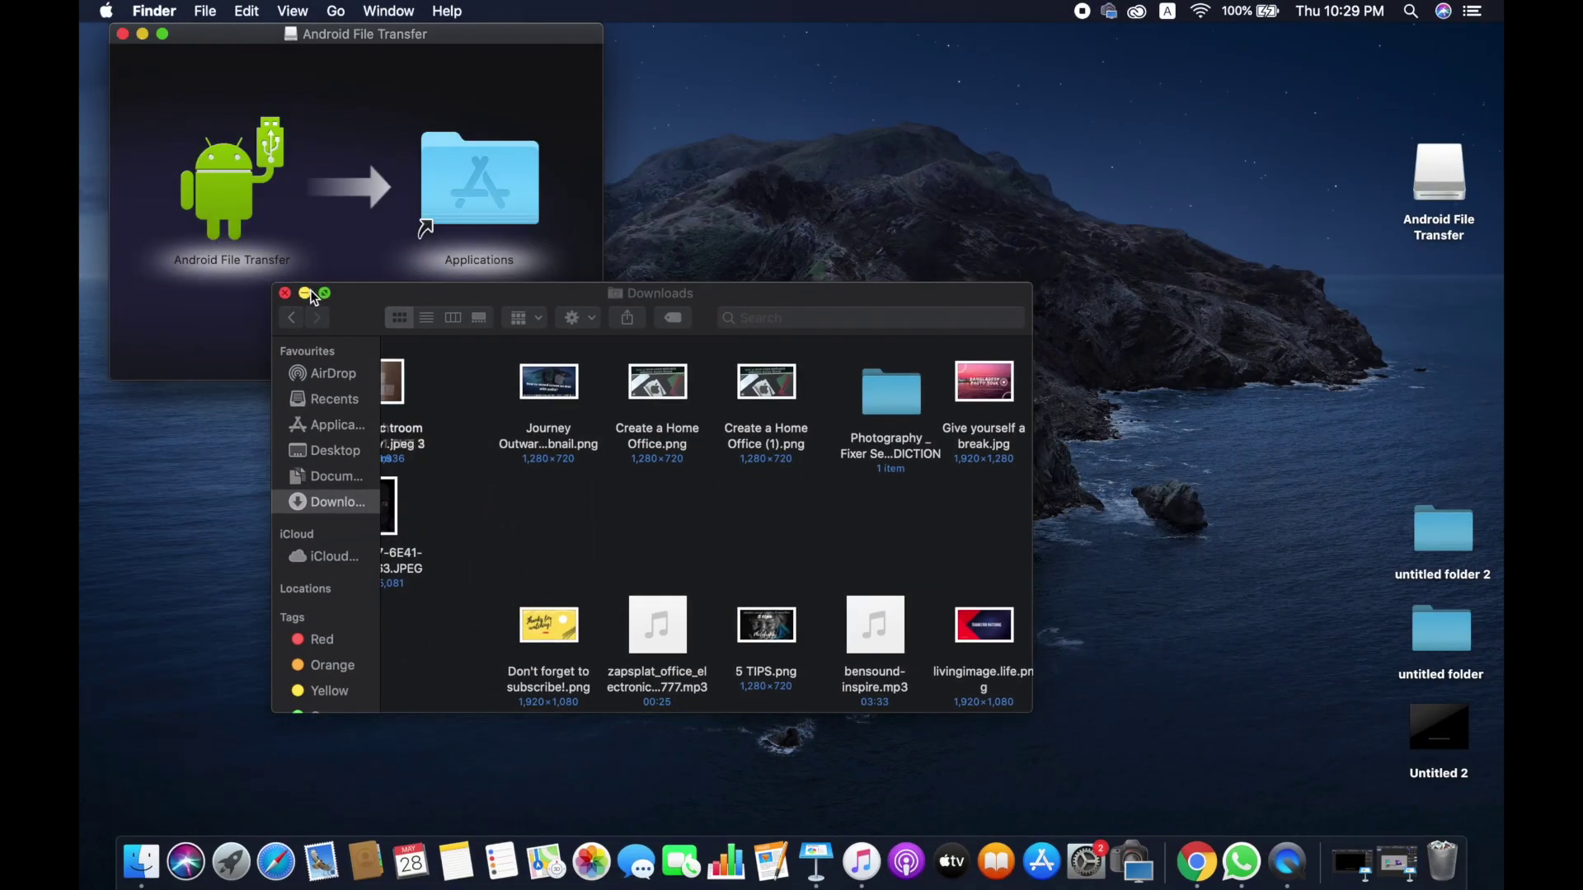
click(304, 294)
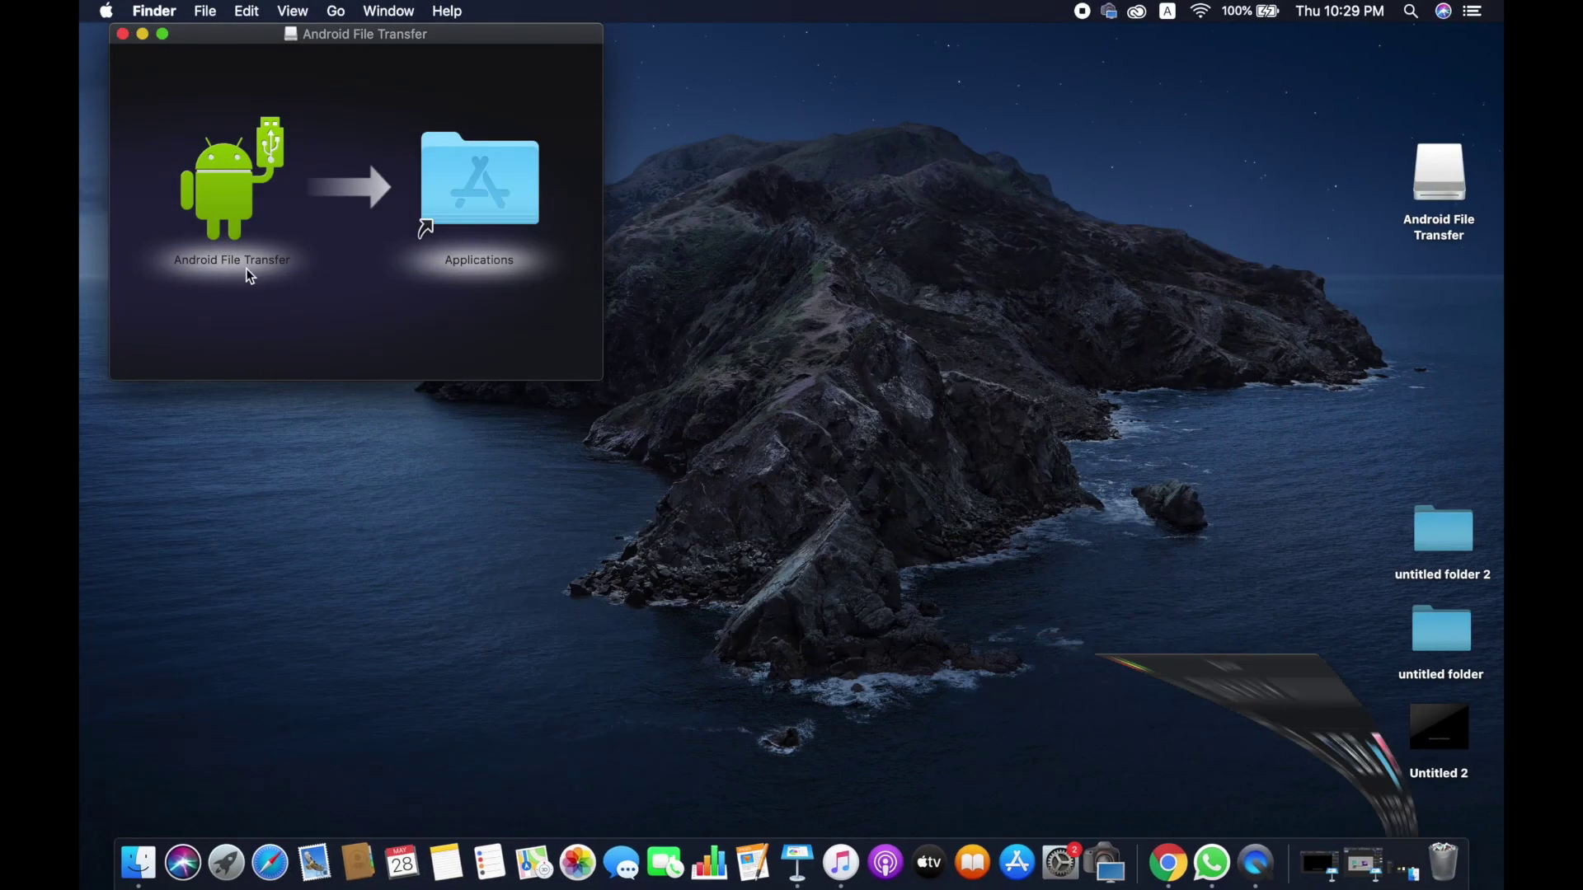
click(227, 181)
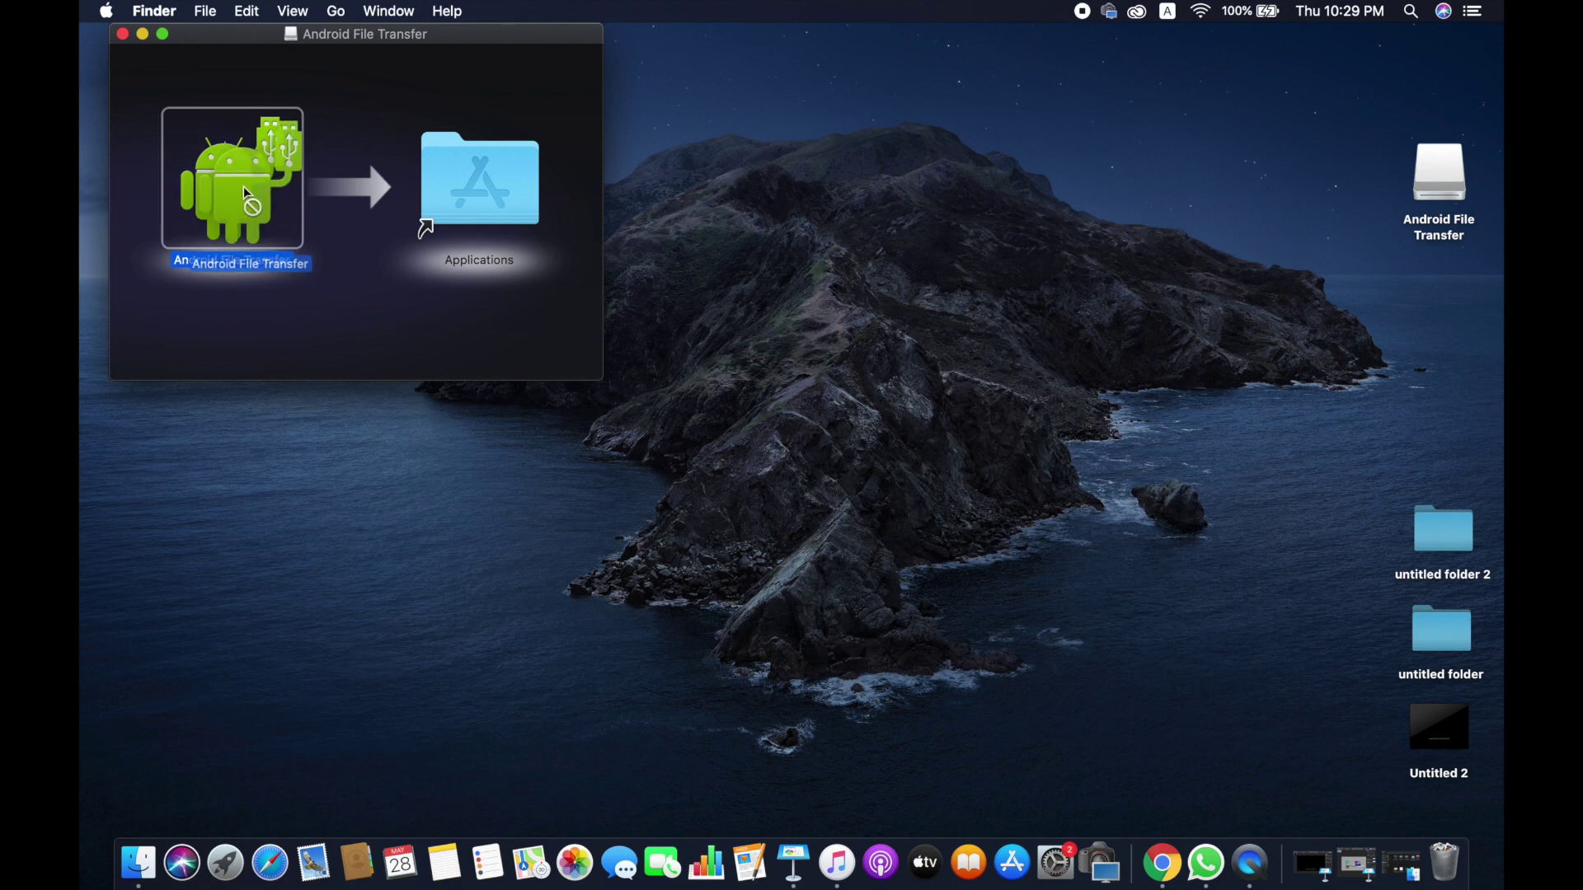
drag(223, 183, 495, 172)
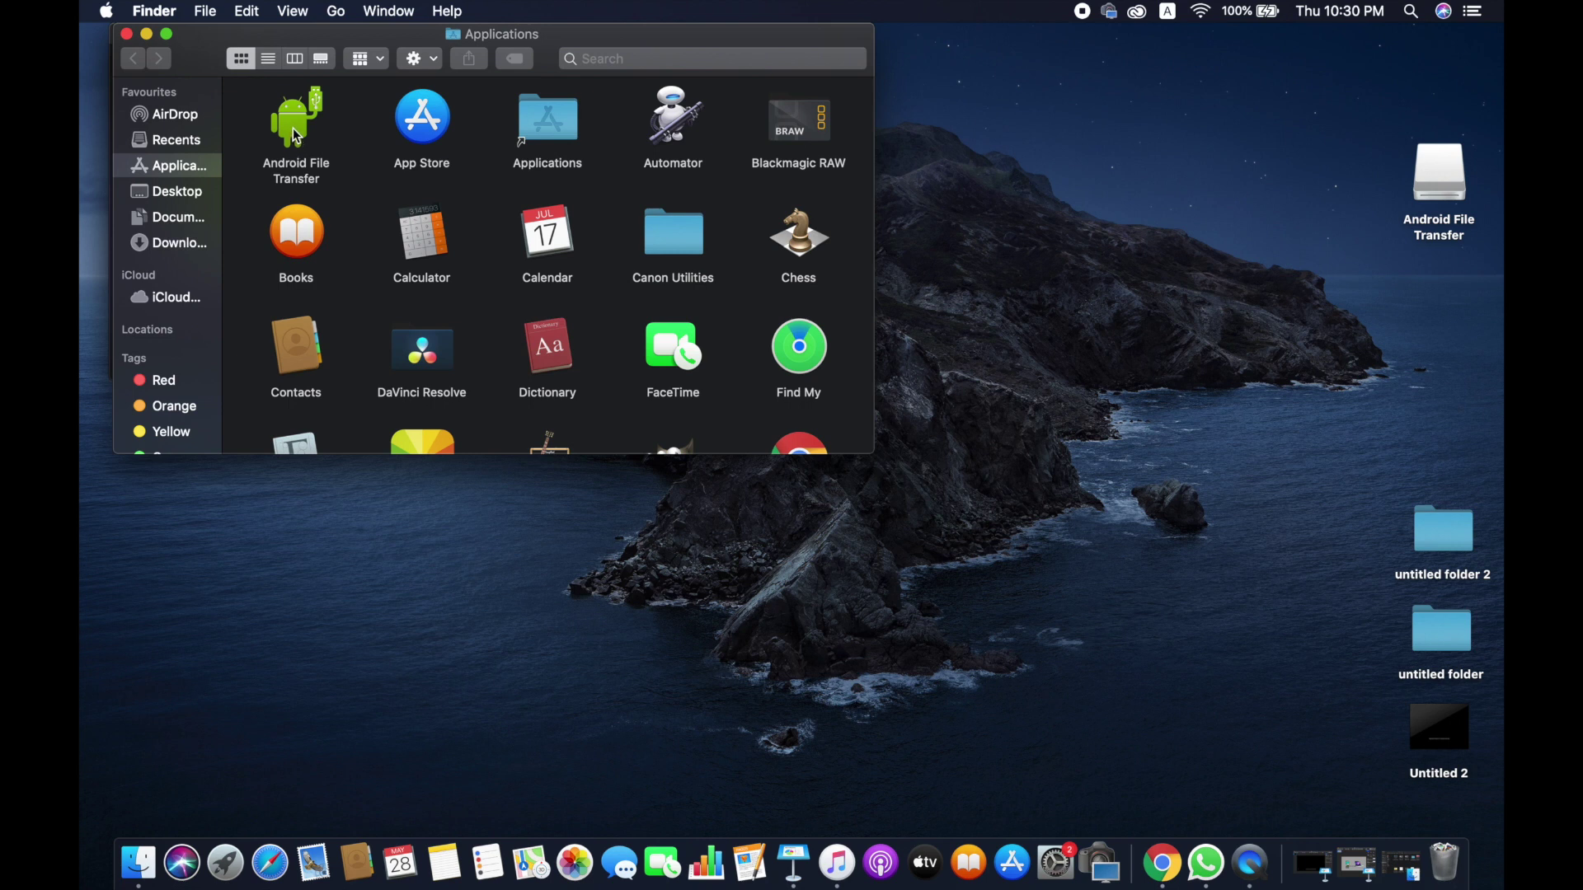
Step: Launch Android File Transfer from Applications, confirming the downloaded-app warning
double_click(294, 127)
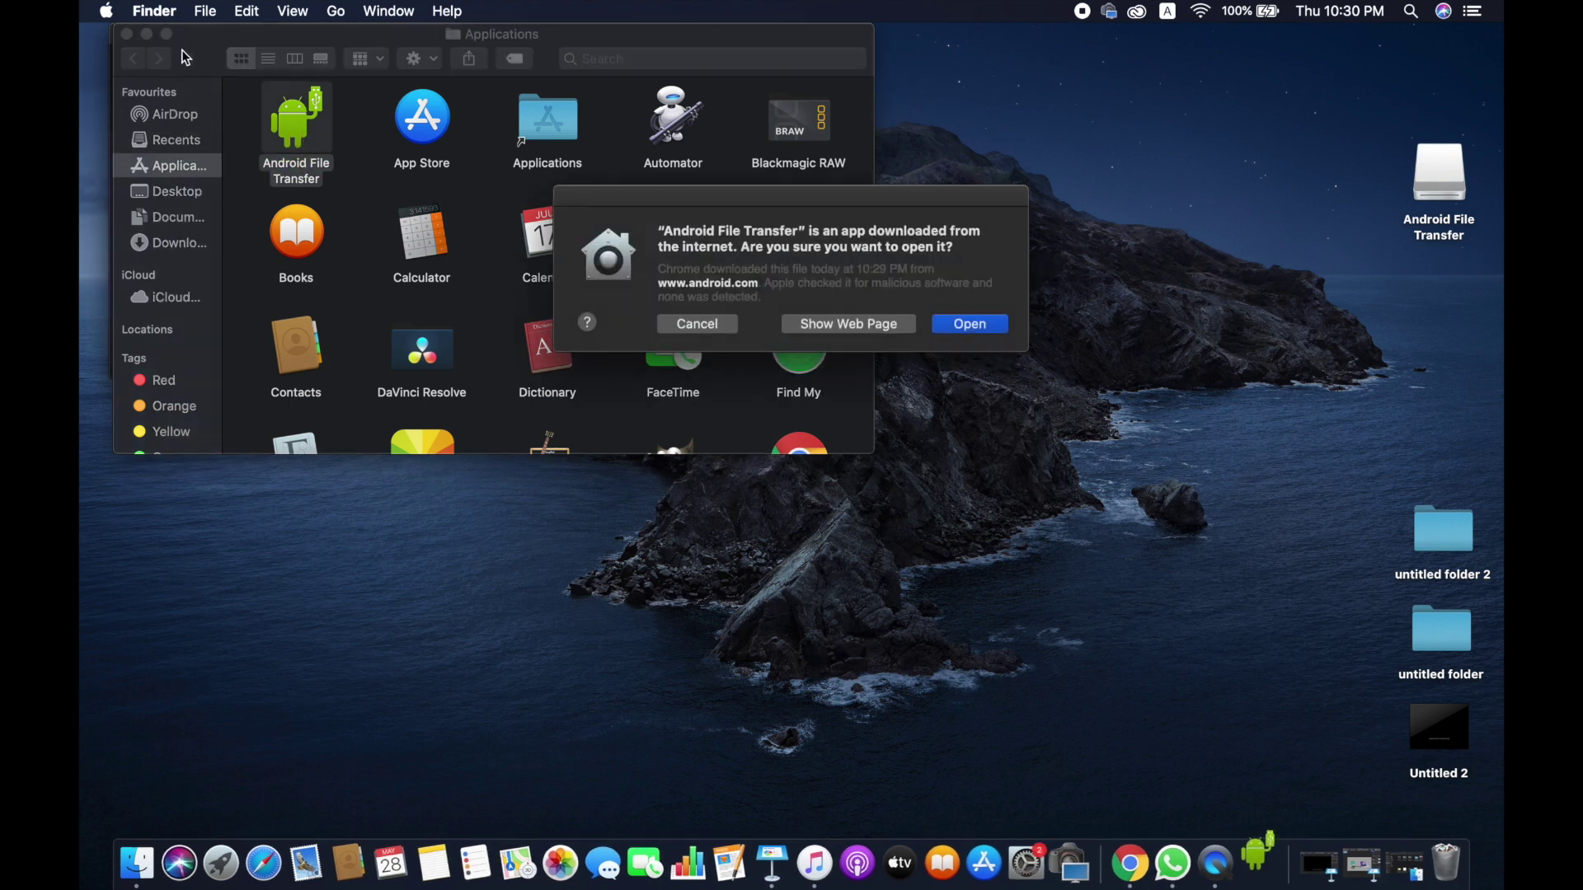
click(970, 325)
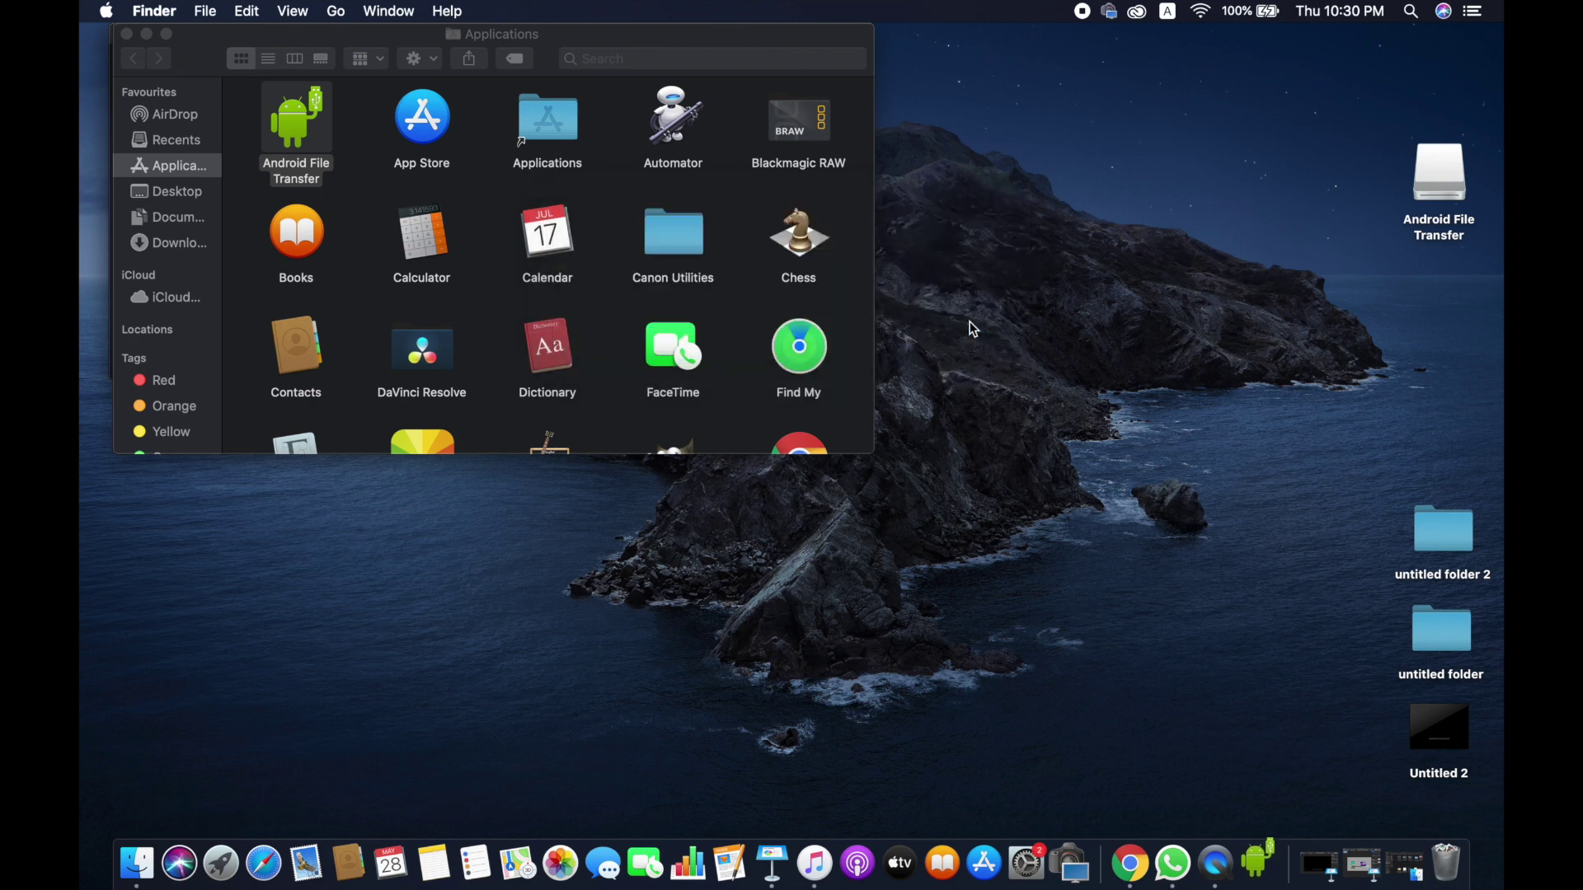
click(146, 38)
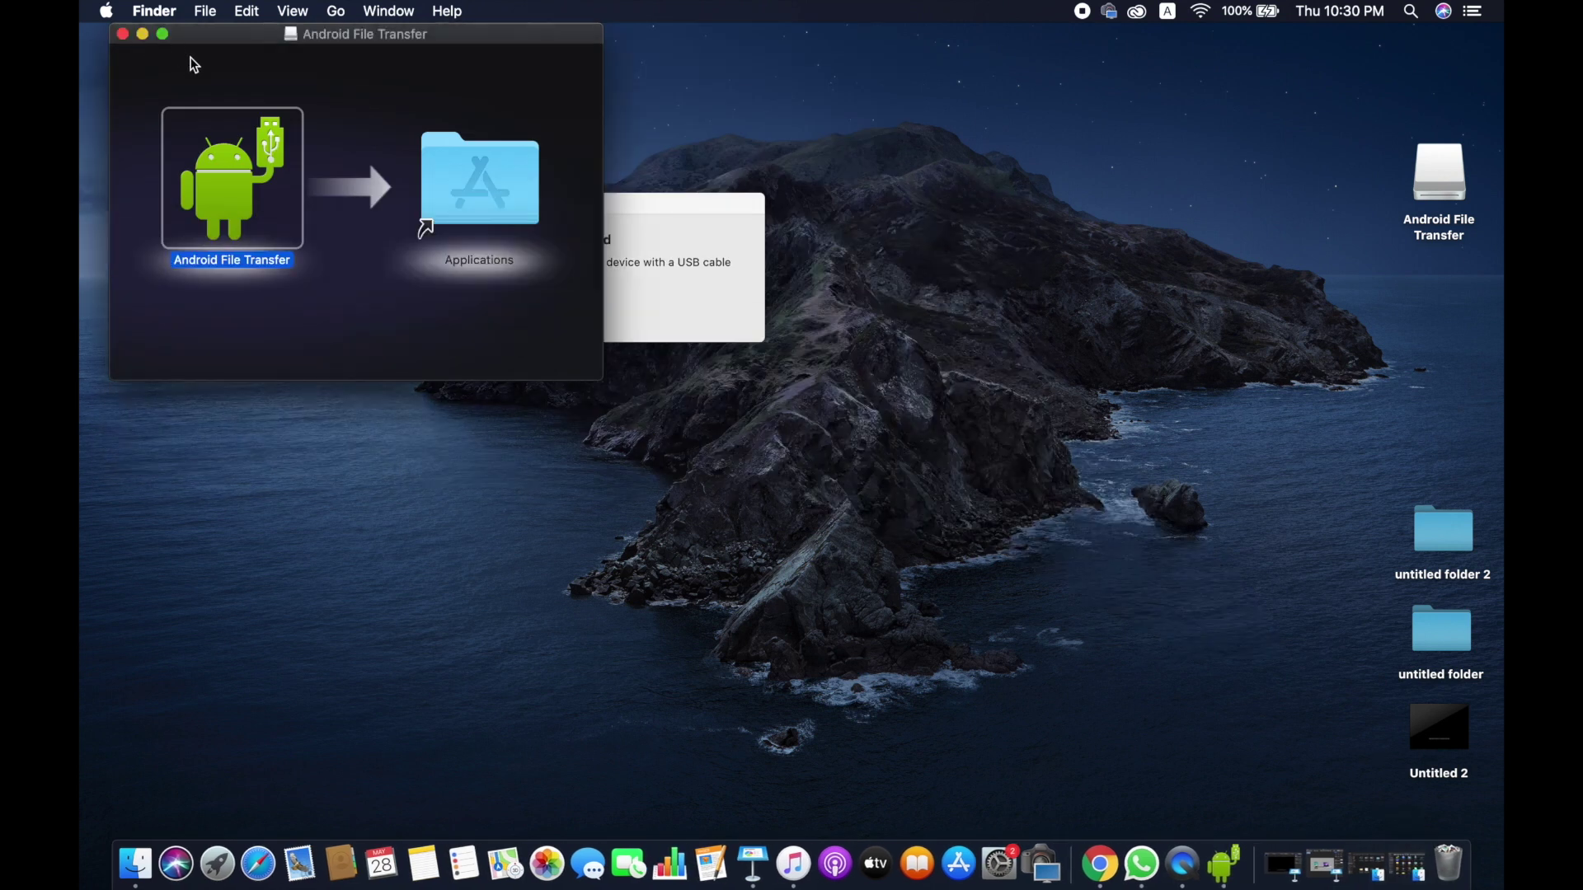
Step: Close the disk image window so the connected Mi A2 Lite's folders show
click(141, 37)
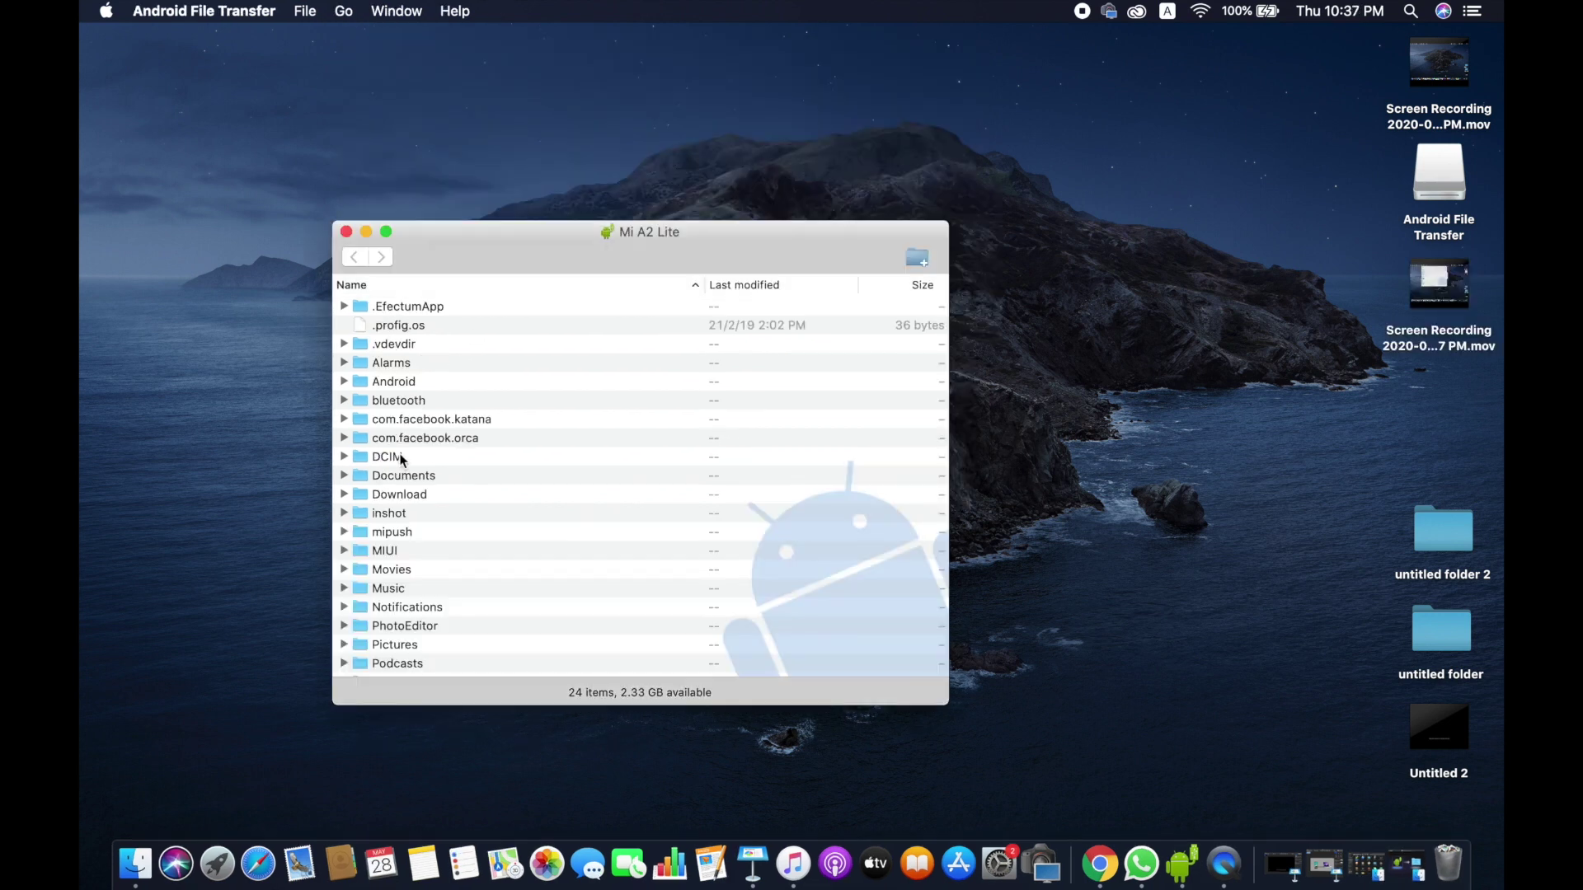
Step: Browse into DCIM > Camera on the phone and select IMG_20190218_171859.jpg
double_click(400, 457)
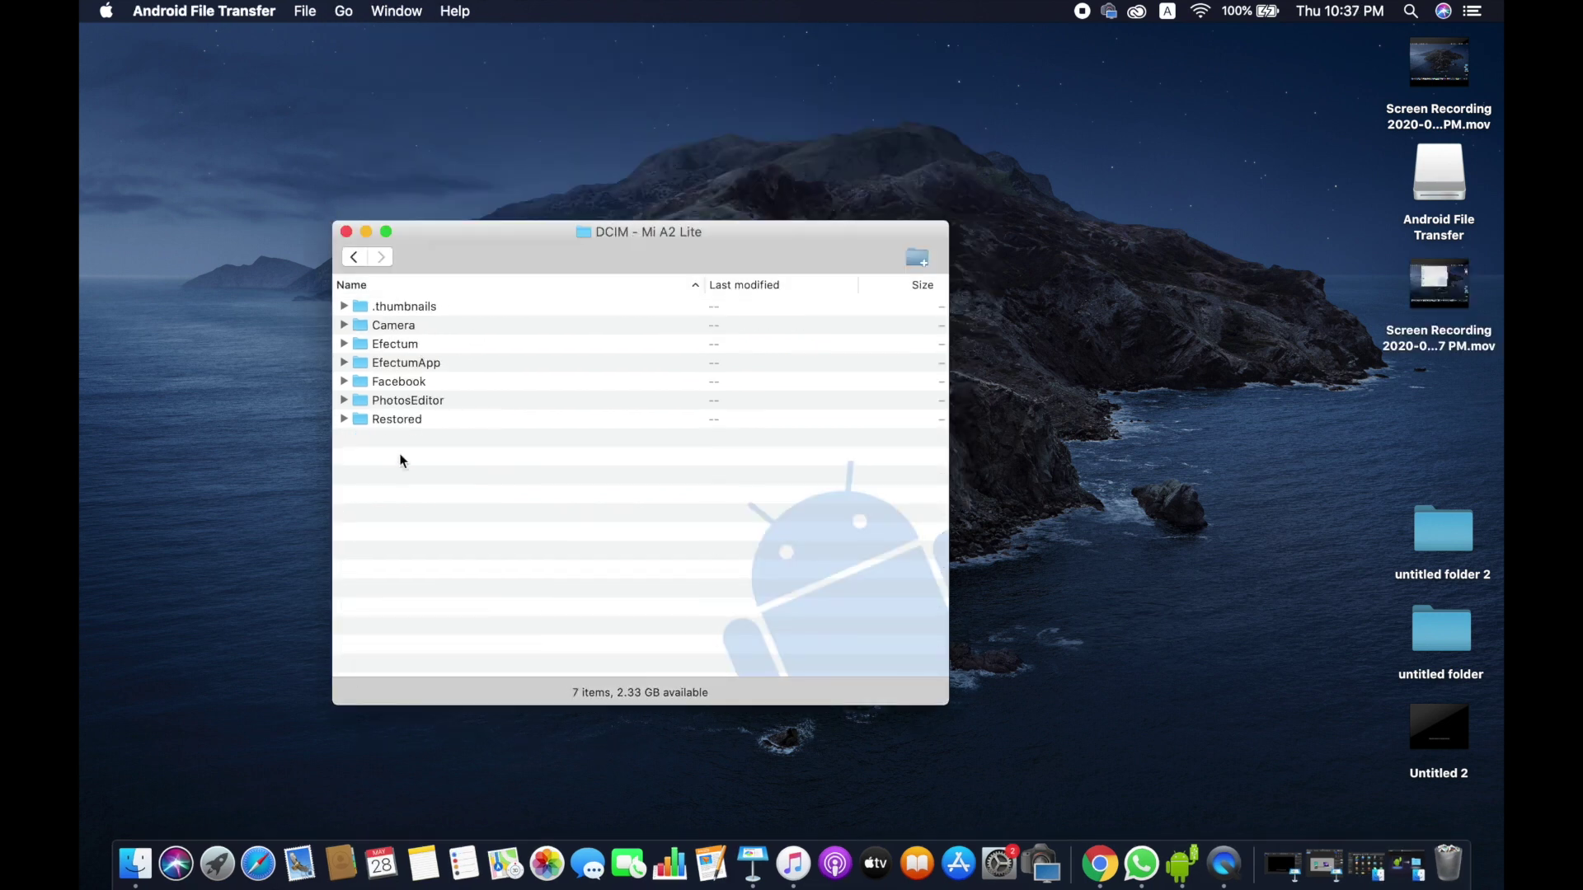
click(410, 323)
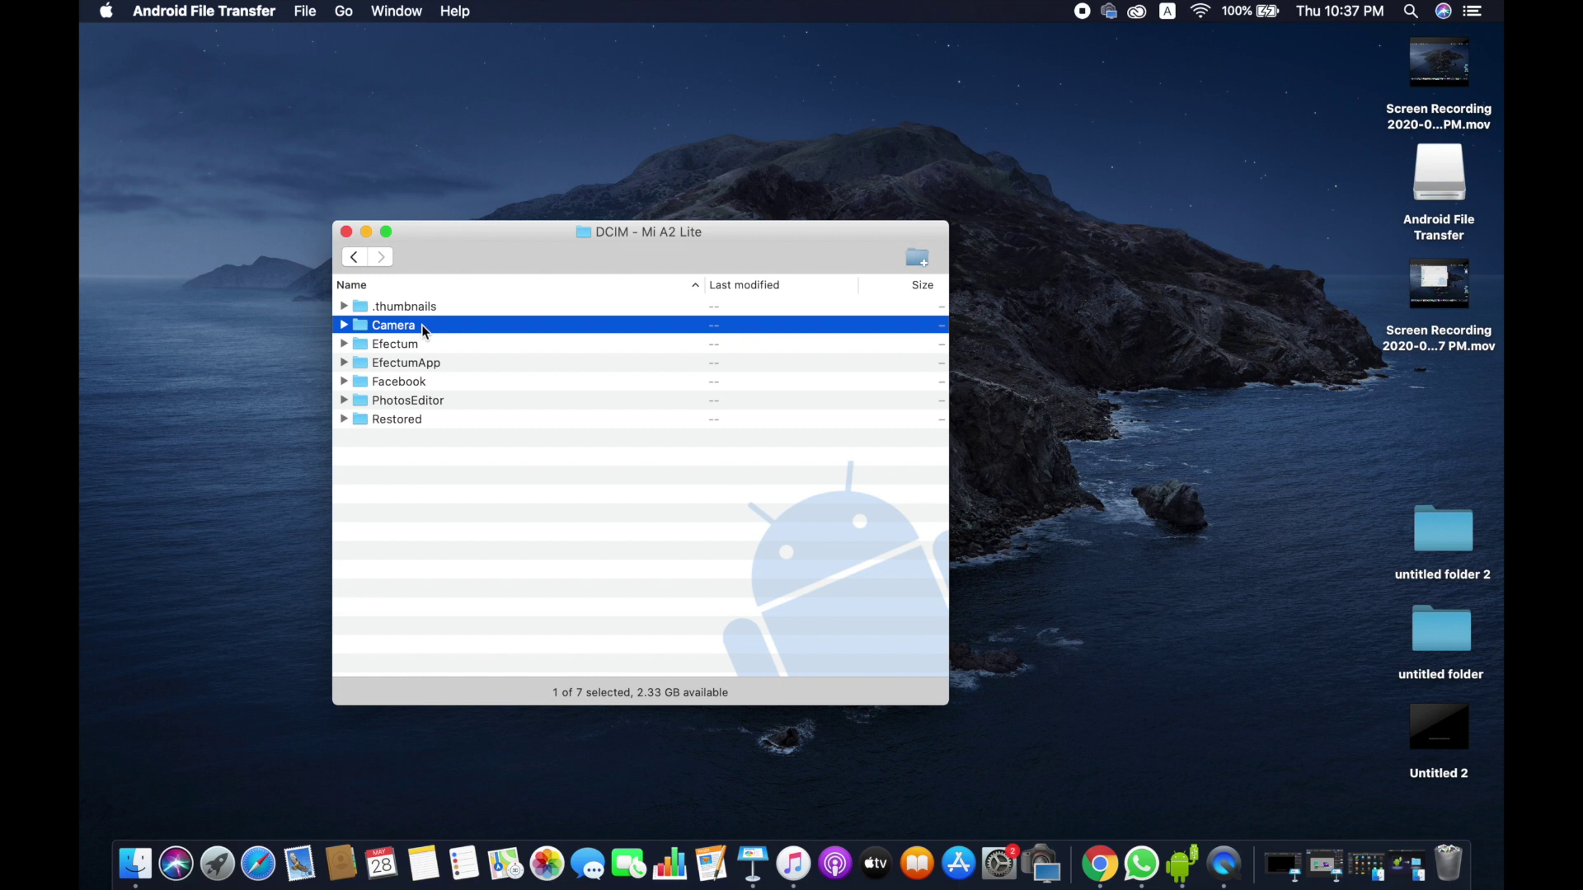
double_click(424, 329)
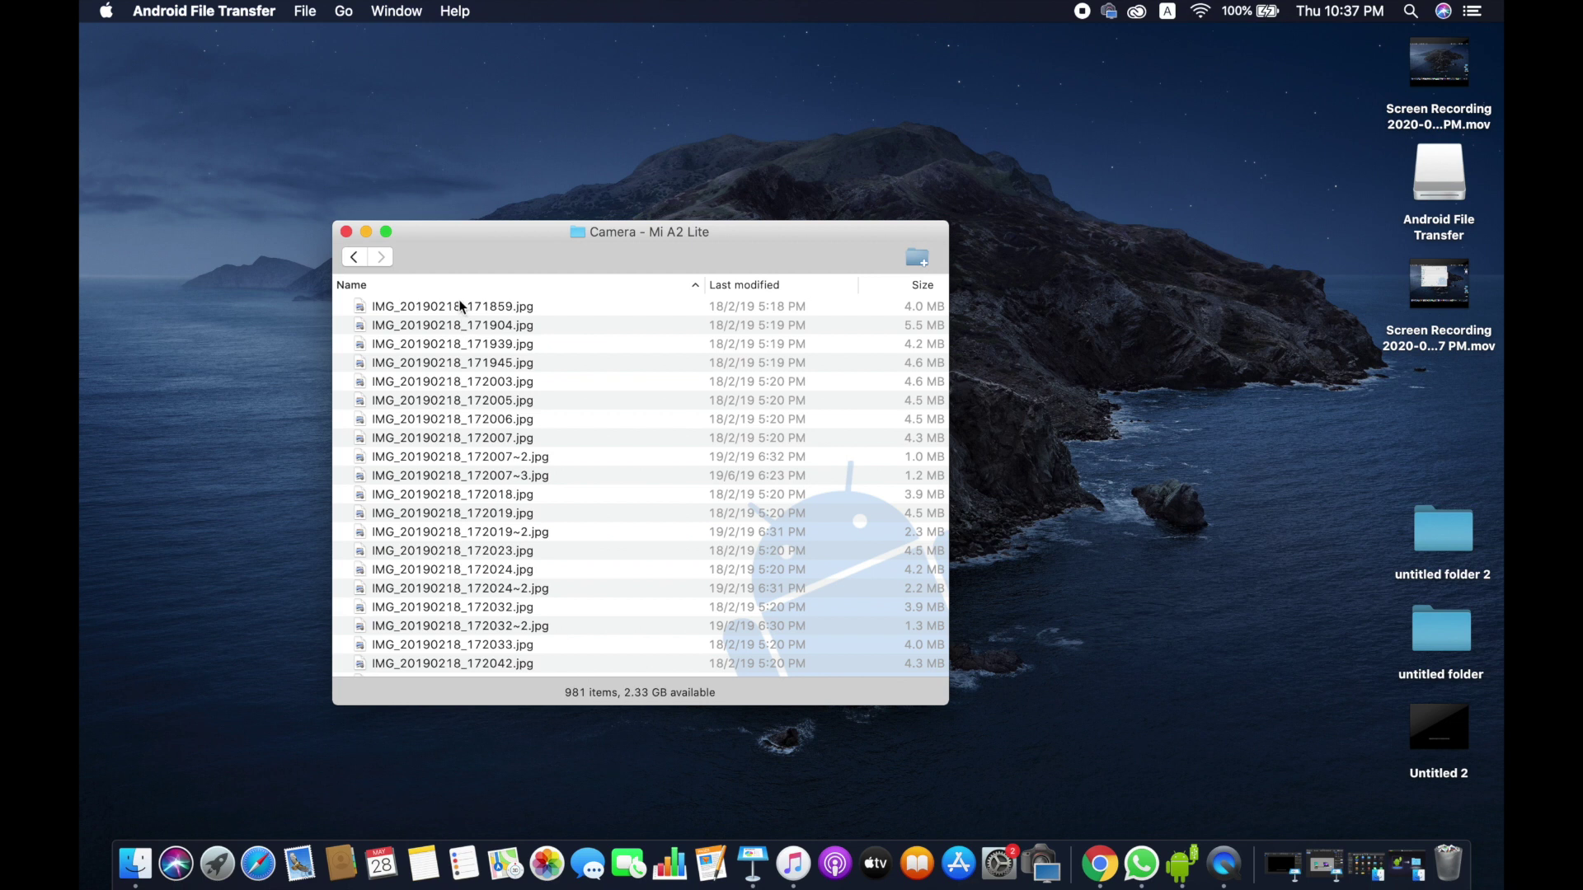
click(460, 306)
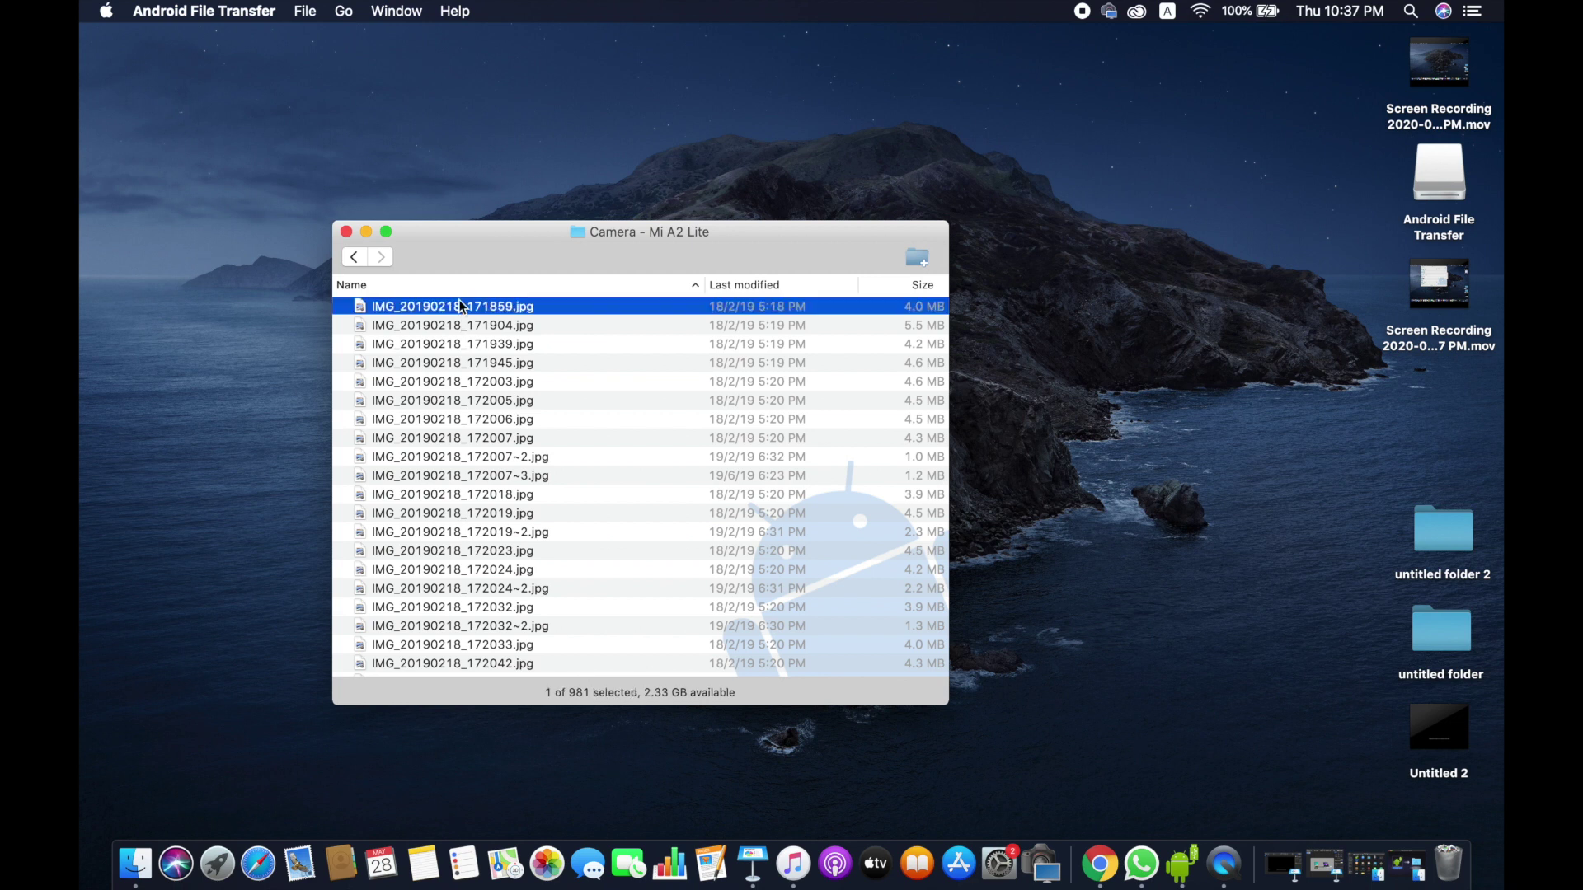
Step: Drag IMG_20190218_171859.jpg onto the desktop and confirm the copied photo is there
drag(460, 305, 547, 298)
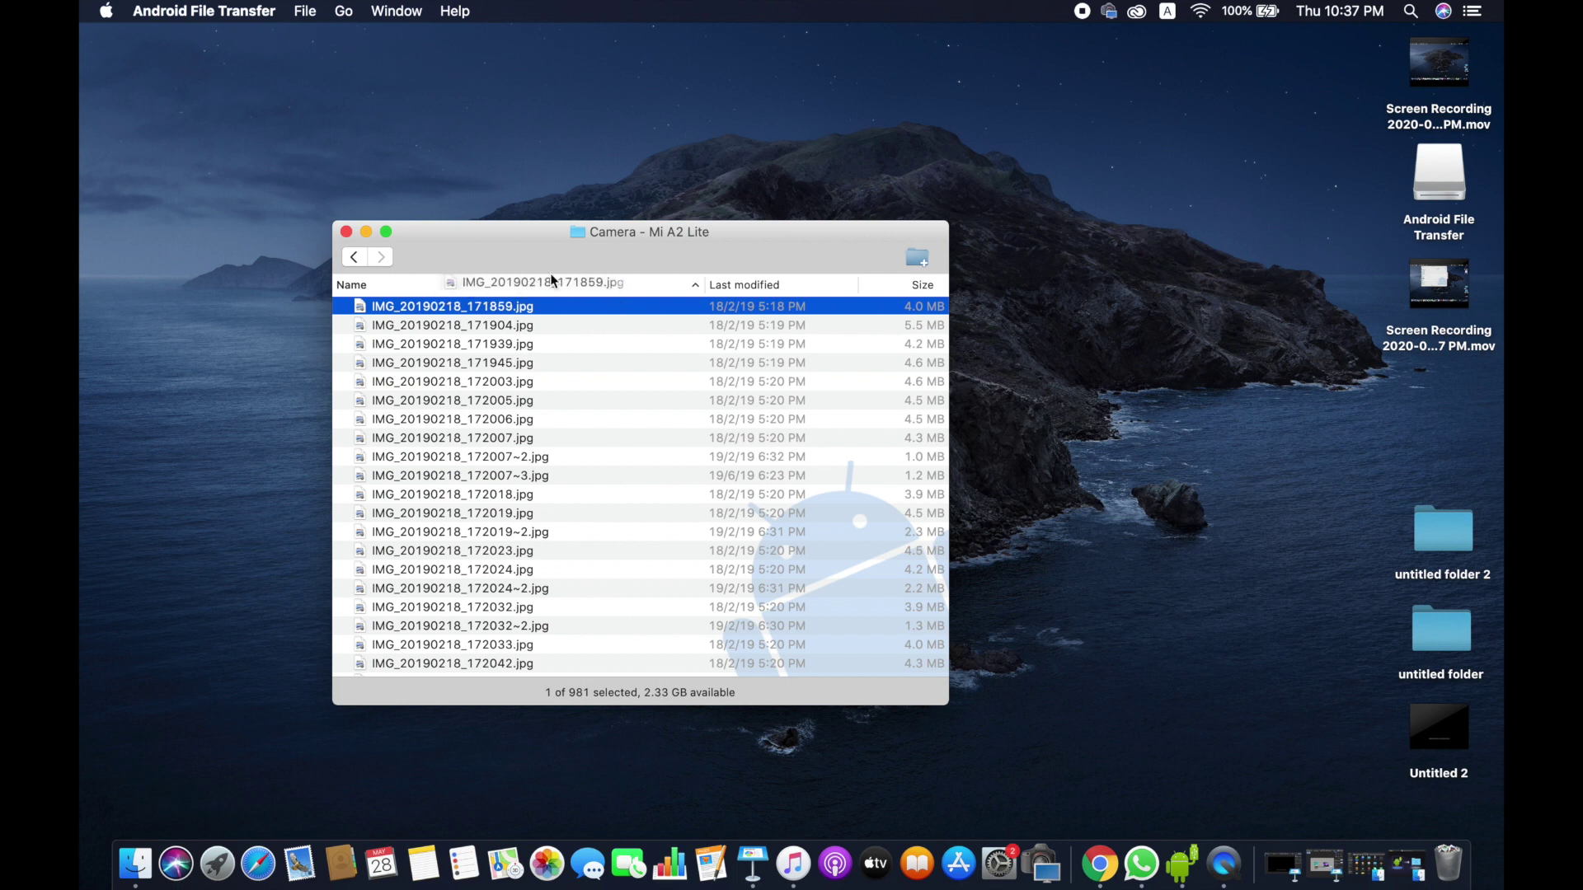
drag(547, 298, 592, 163)
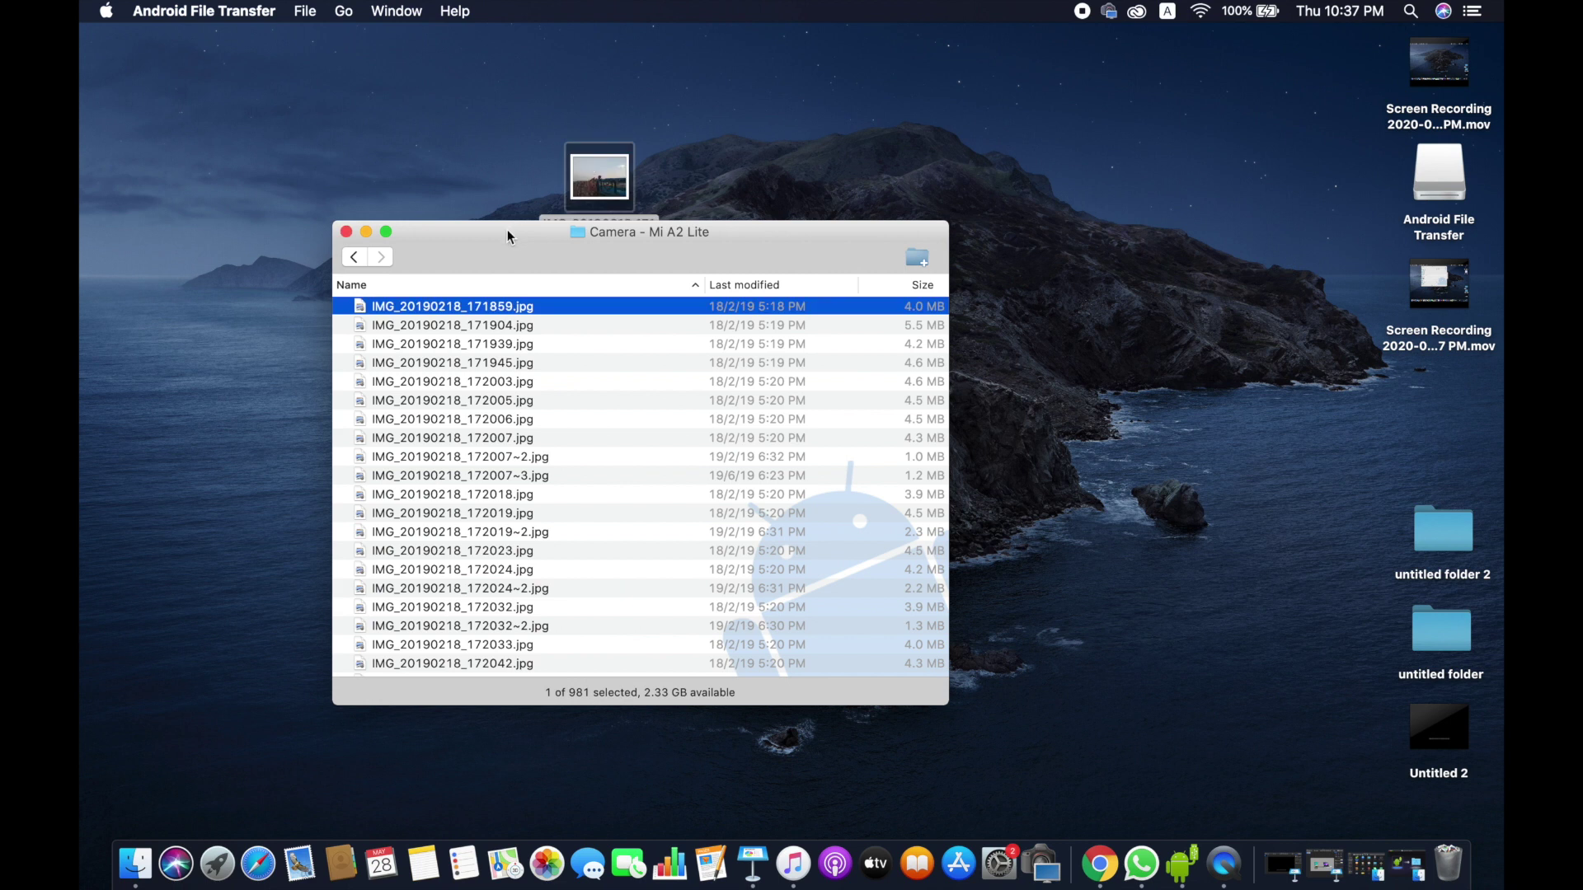
drag(507, 229, 507, 342)
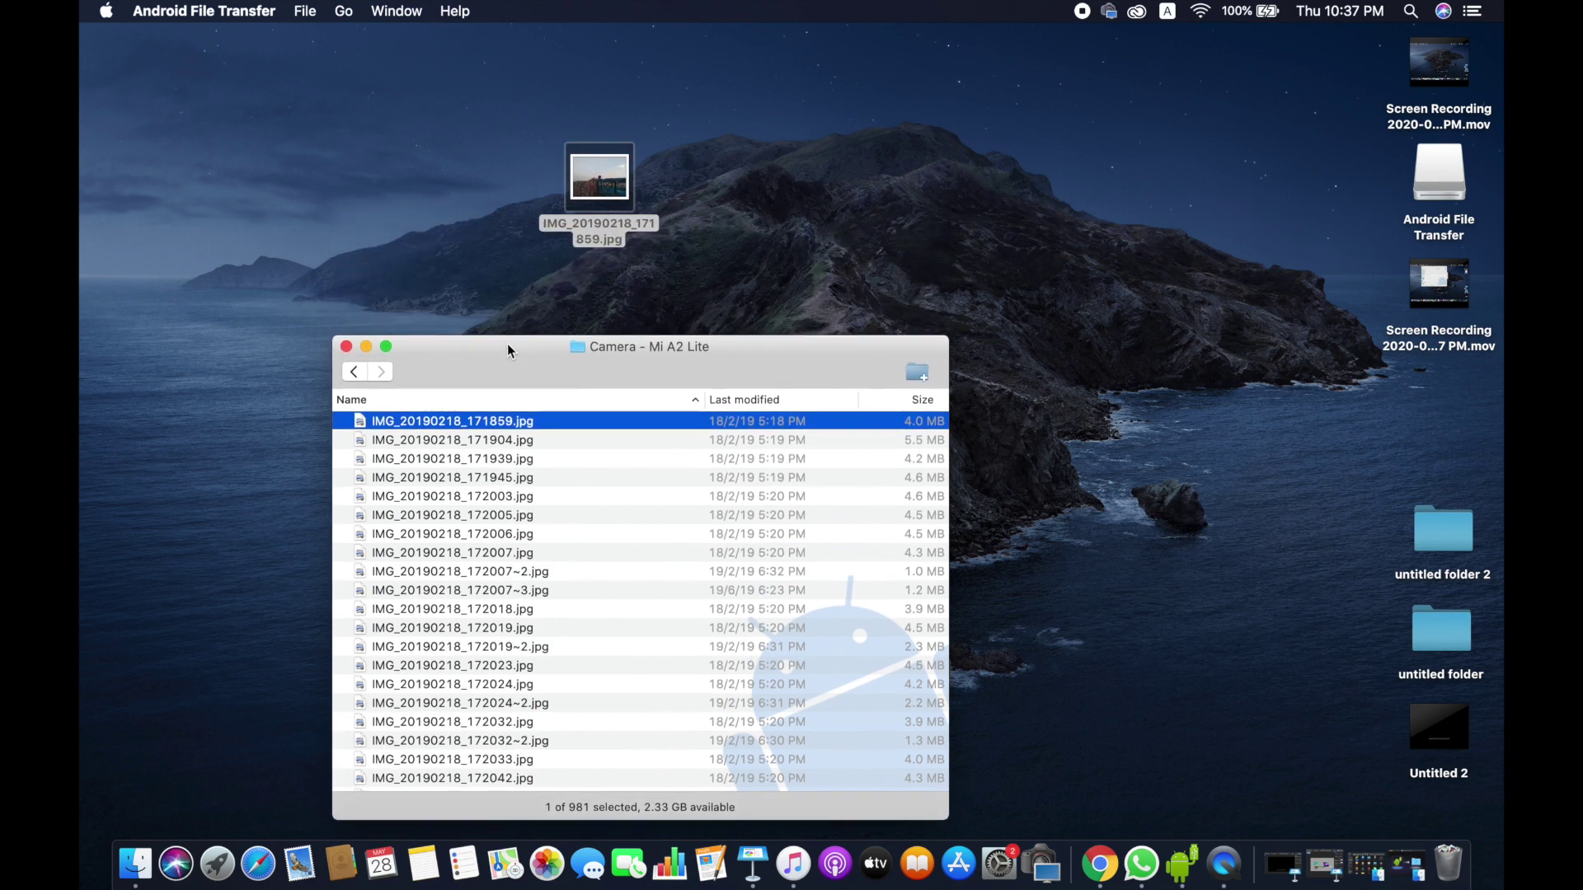
click(595, 168)
click(780, 169)
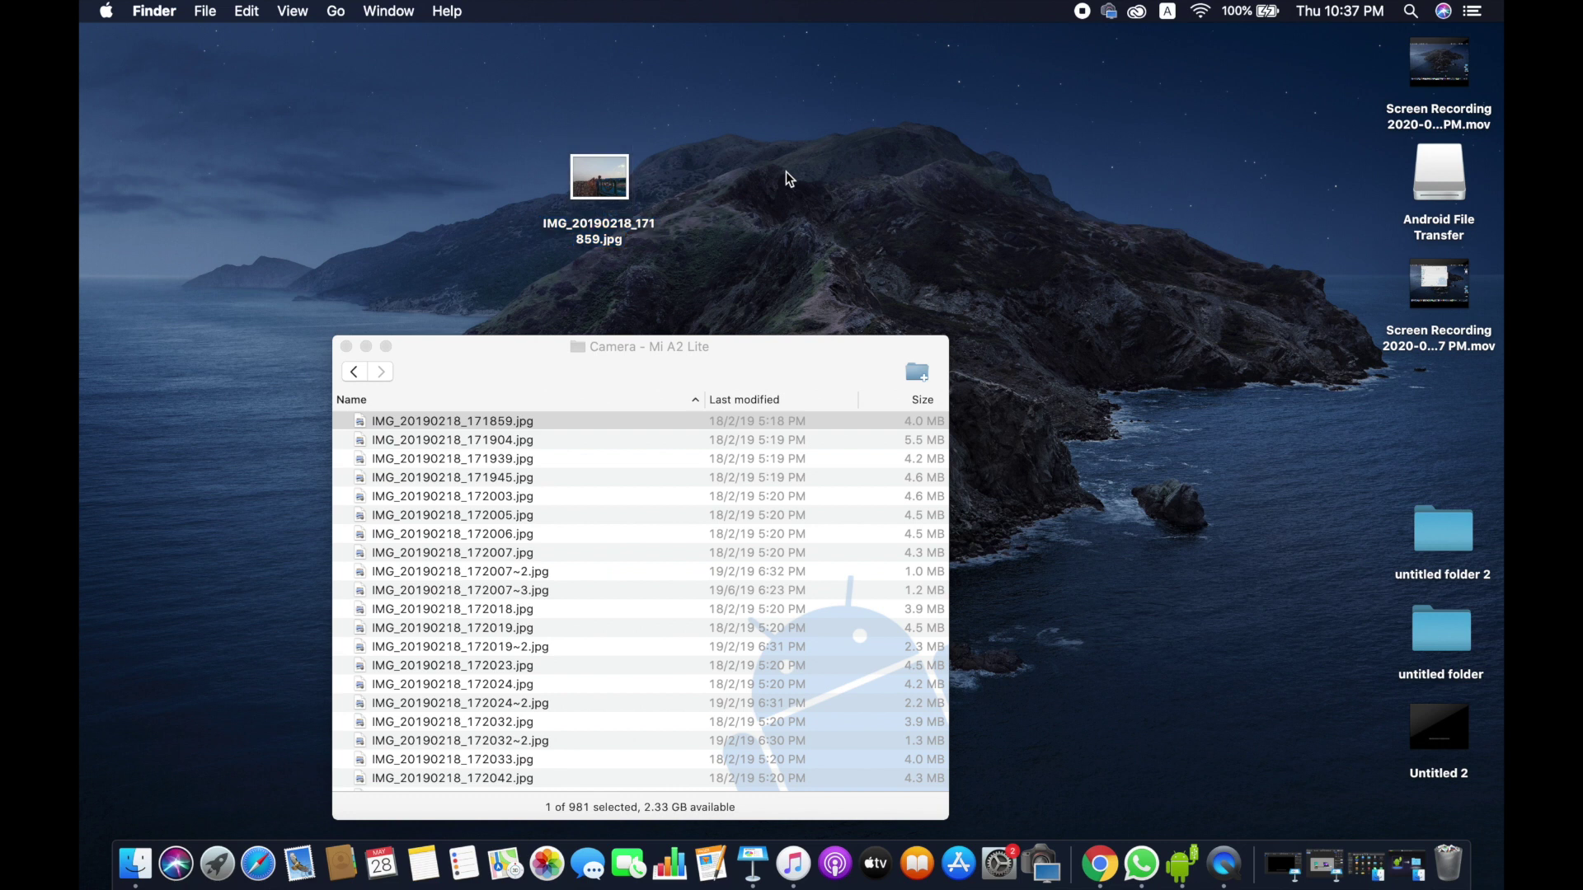